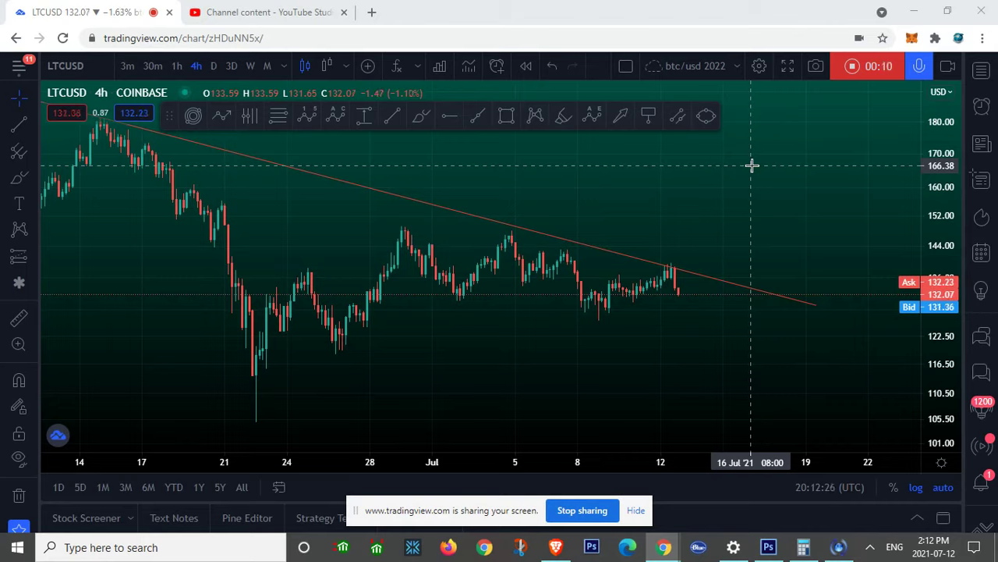
# Step: Draw a rising trend line under the early-July lows, from about 130 on 28 June to about 139 on 13 July
pyautogui.scroll(-5, 751, 164)
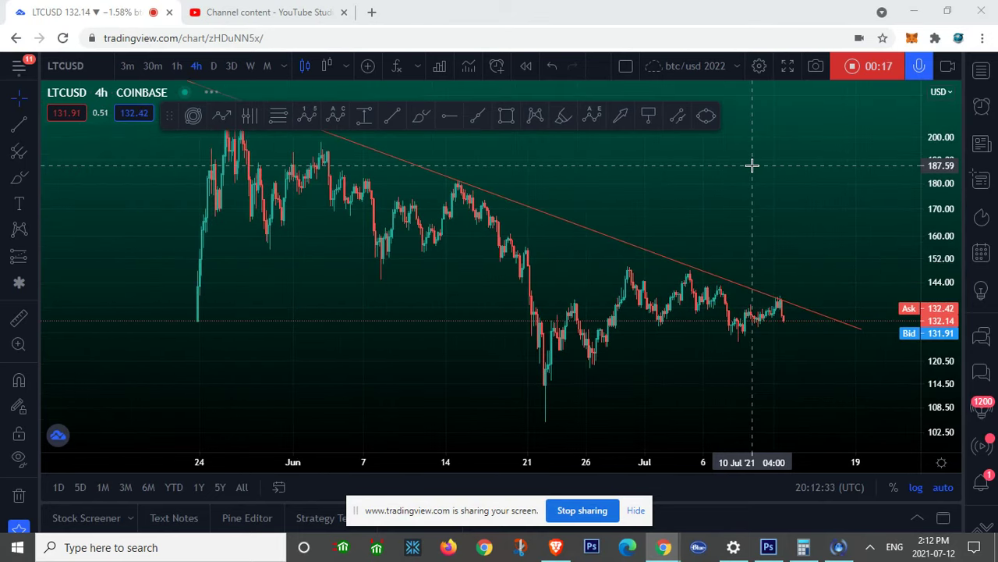
pyautogui.scroll(-2, 751, 165)
pyautogui.scroll(6, 752, 165)
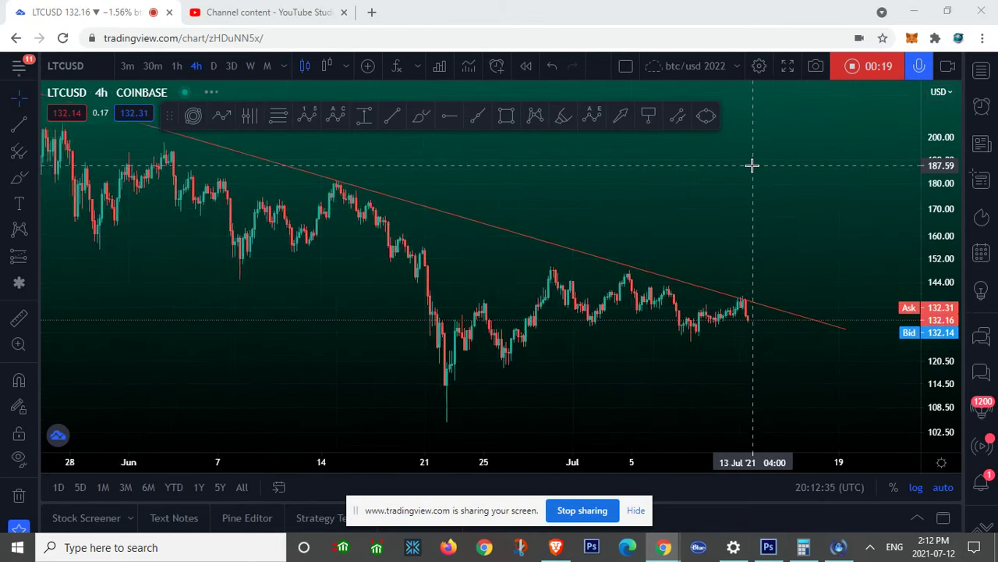
pyautogui.scroll(2, 752, 165)
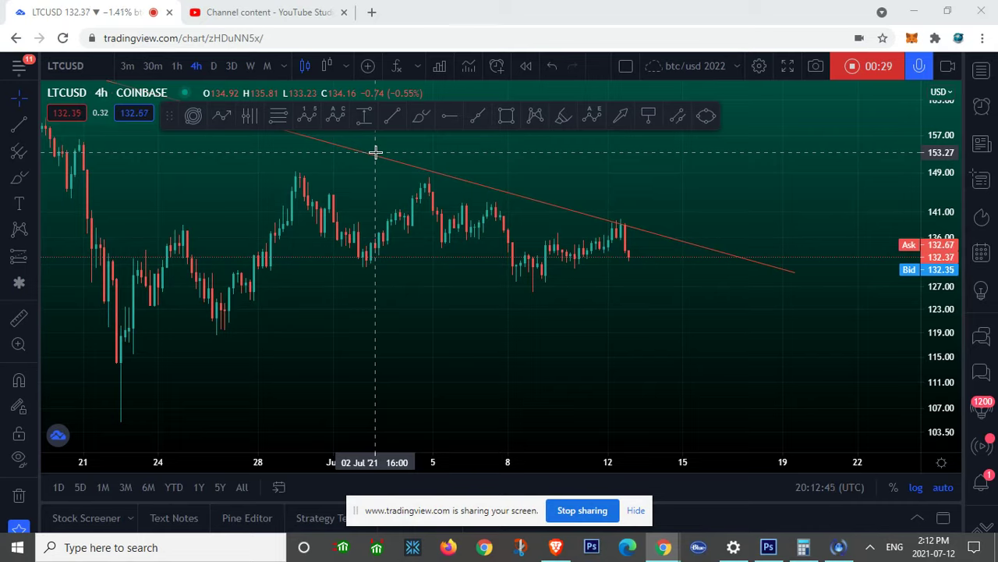
pyautogui.click(19, 125)
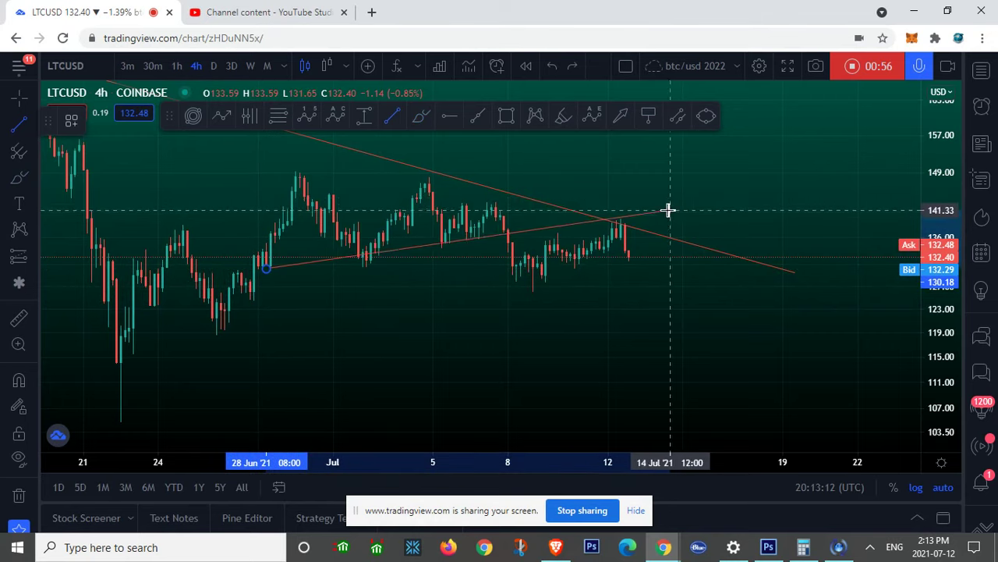
pyautogui.click(645, 222)
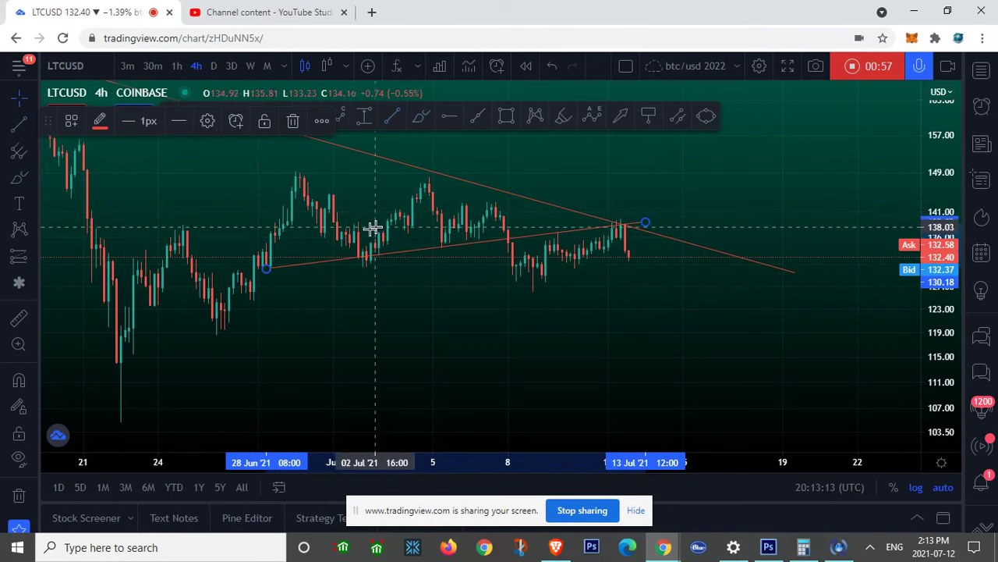
# Step: Circle the 10 July and 12 July highs along the rising trend line with the yellow brush
pyautogui.click(13, 176)
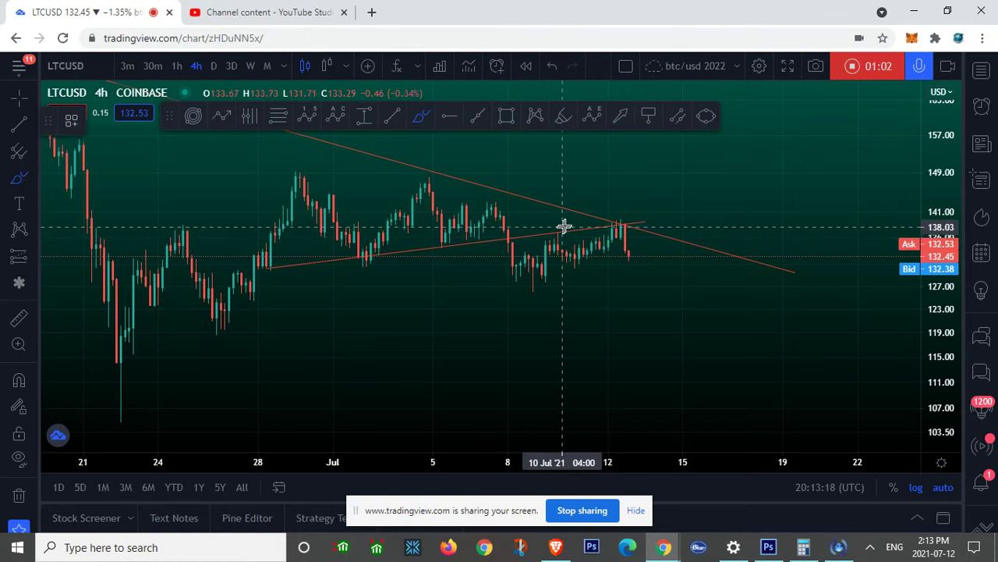
pyautogui.moveTo(562, 225)
pyautogui.mouseDown()
pyautogui.moveTo(545, 241)
pyautogui.moveTo(556, 230)
pyautogui.mouseUp()
pyautogui.moveTo(624, 218)
pyautogui.mouseDown()
pyautogui.moveTo(611, 220)
pyautogui.moveTo(621, 226)
pyautogui.mouseUp()
# Step: Mark the mid-June and 20 May highs touching the descending trend line with yellow brush circles
pyautogui.scroll(-5, 620, 225)
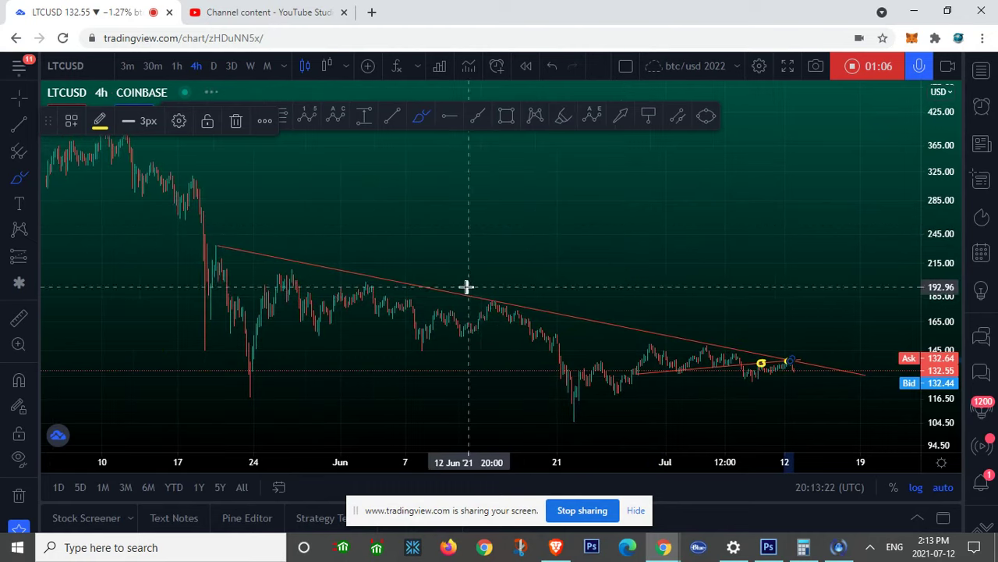
pyautogui.moveTo(491, 298)
pyautogui.mouseDown()
pyautogui.moveTo(484, 310)
pyautogui.moveTo(489, 298)
pyautogui.mouseUp()
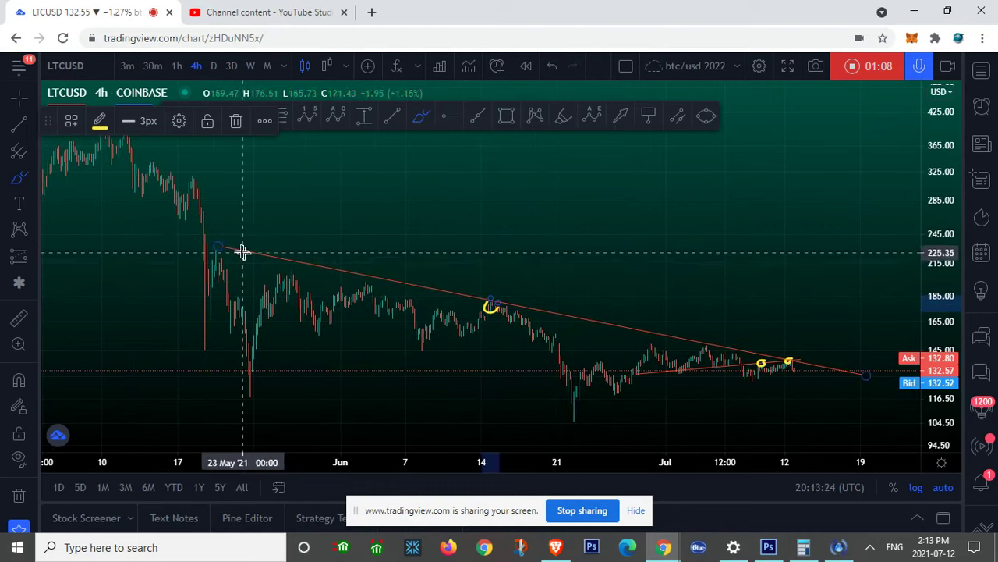
pyautogui.moveTo(211, 241); pyautogui.dragTo(217, 251)
# Step: Brush another yellow stroke around the 12 July high where the two trend lines cross
pyautogui.scroll(5, 528, 259)
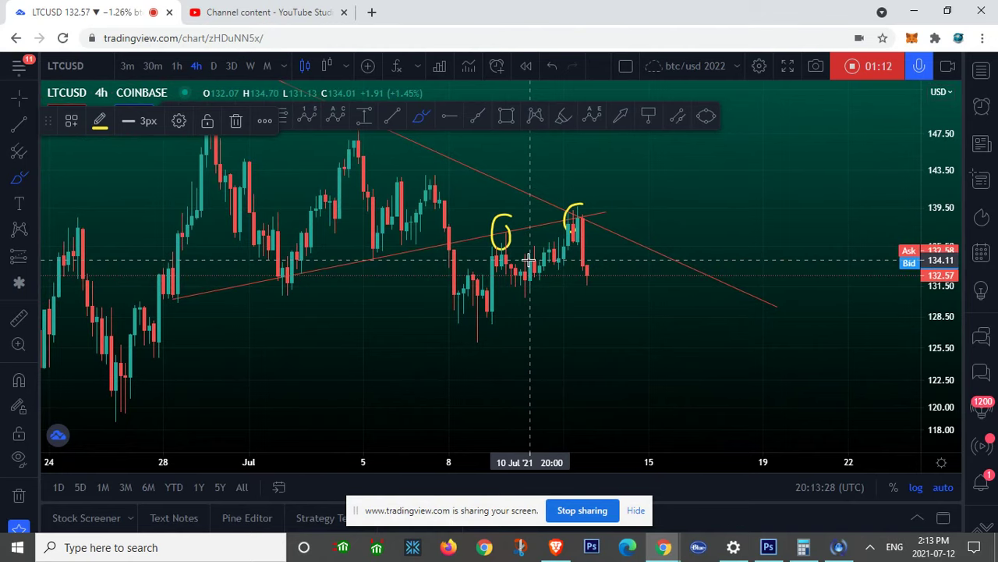
pyautogui.scroll(-3, 529, 260)
pyautogui.scroll(1, 528, 260)
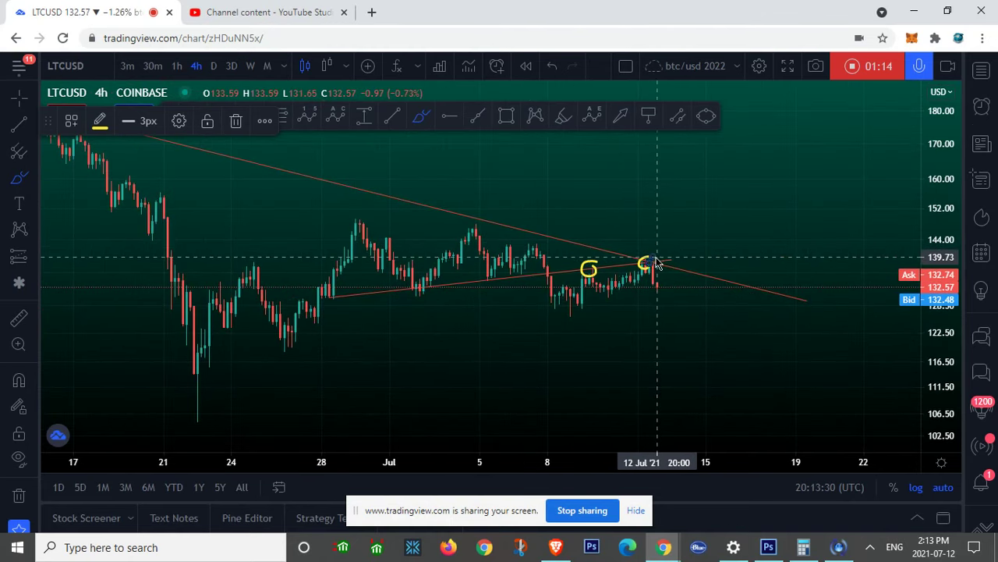
pyautogui.moveTo(657, 264); pyautogui.dragTo(649, 262)
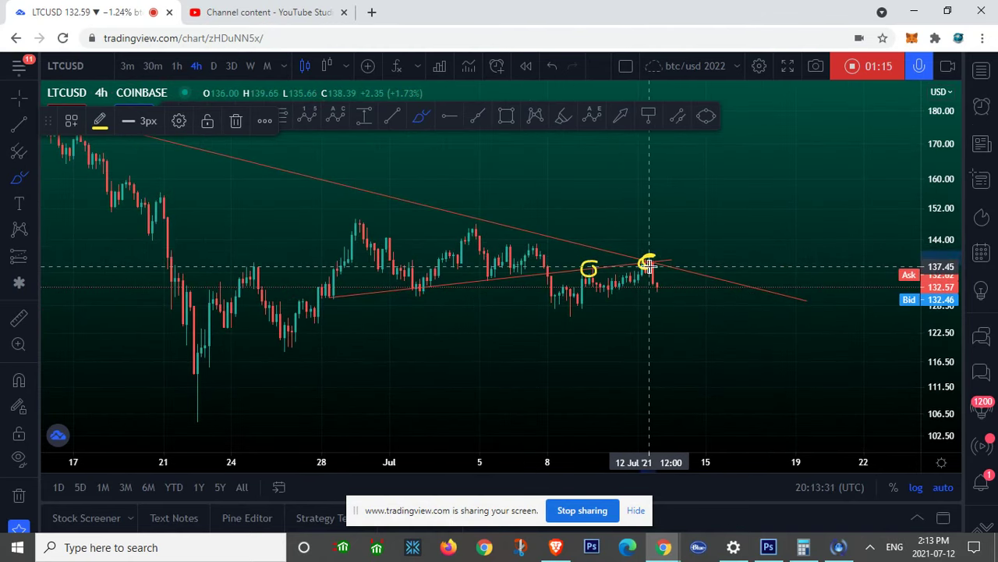
# Step: Sketch a freehand price projection with the brush, falling in waves from the latest candle to about 110 on 15 July
pyautogui.click(769, 290)
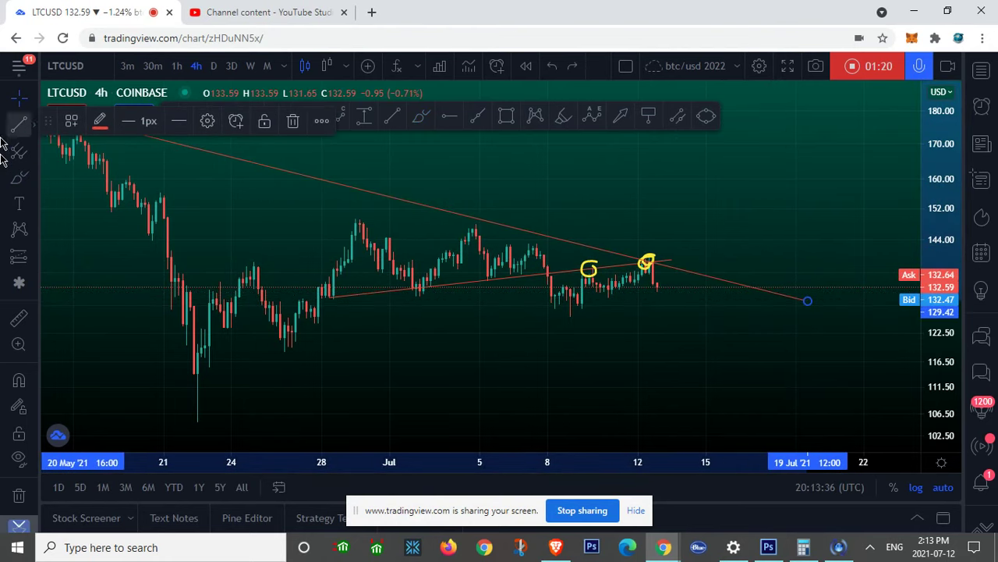
pyautogui.click(18, 178)
pyautogui.moveTo(665, 287)
pyautogui.mouseDown()
pyautogui.moveTo(671, 267)
pyautogui.moveTo(679, 355)
pyautogui.moveTo(714, 392)
pyautogui.mouseUp()
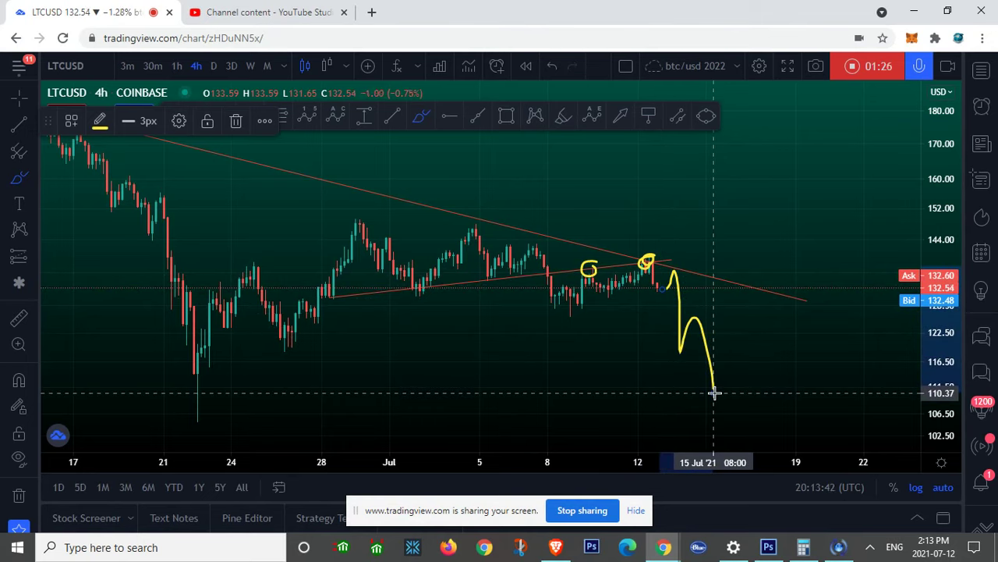
pyautogui.moveTo(714, 393); pyautogui.dragTo(710, 377)
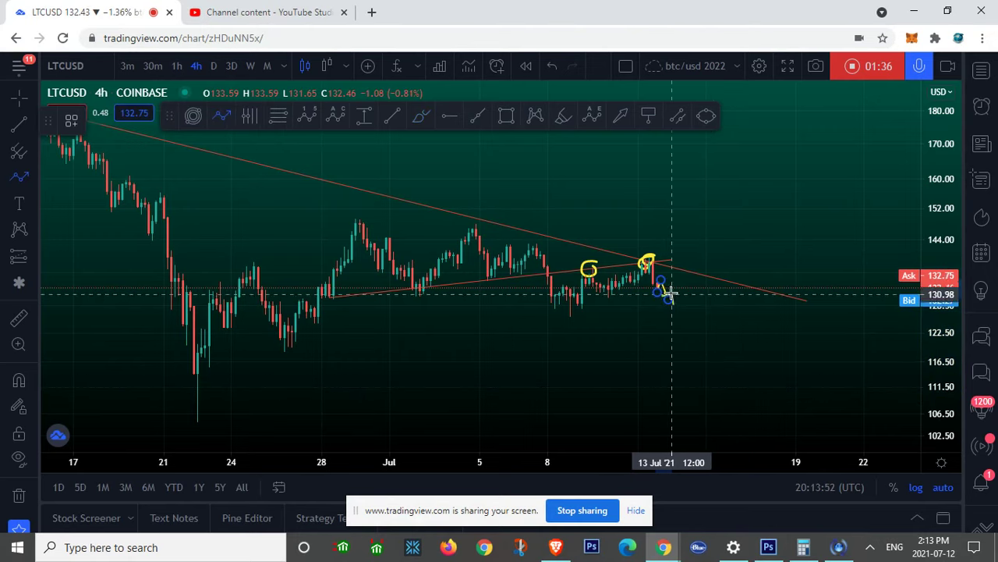
# Step: Draw a zigzag path from the latest candle, breaking above the descending trend line, retesting it twice and rising to about 170
pyautogui.click(668, 298)
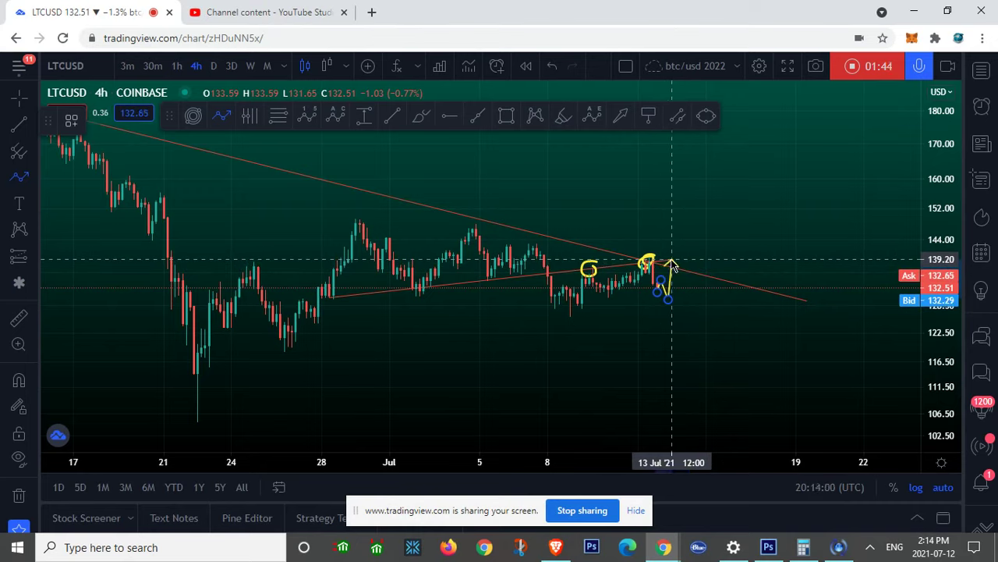
pyautogui.click(676, 231)
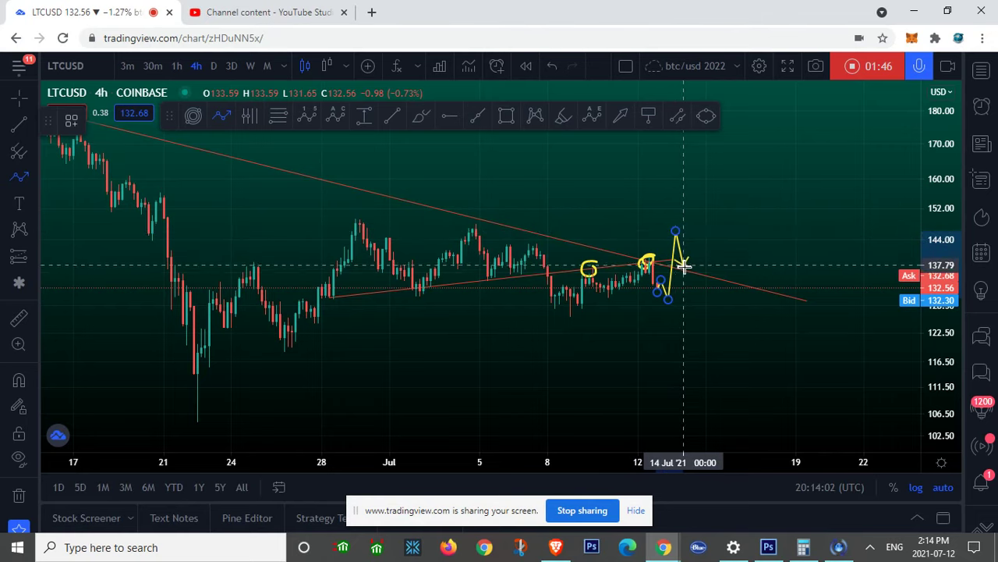
pyautogui.click(683, 271)
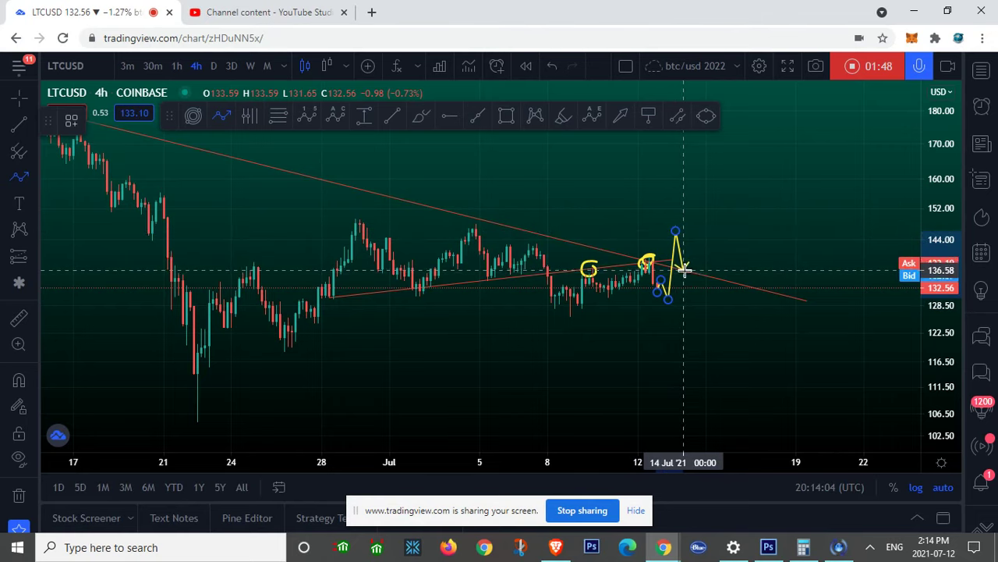
pyautogui.click(694, 250)
pyautogui.click(702, 274)
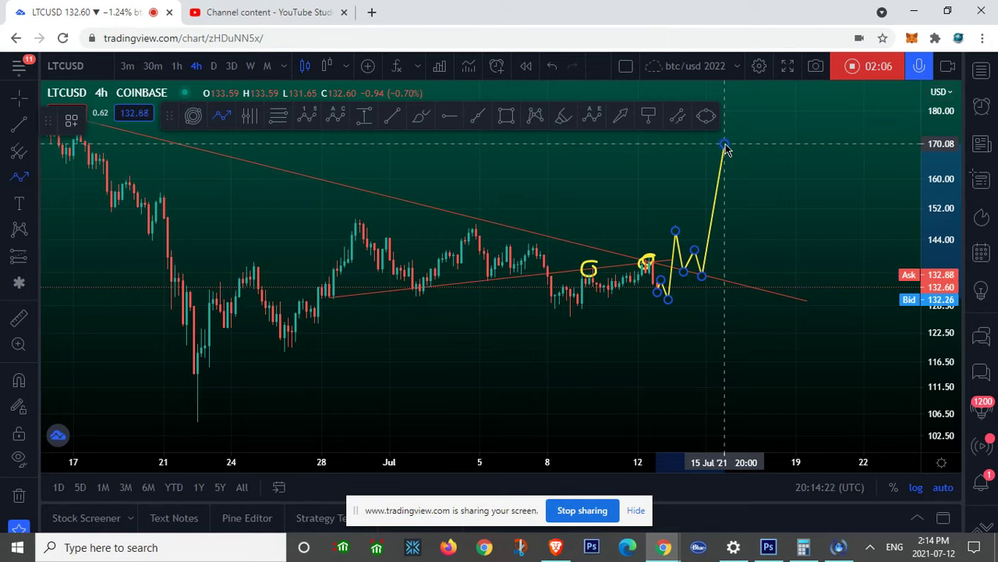
pyautogui.click(724, 145)
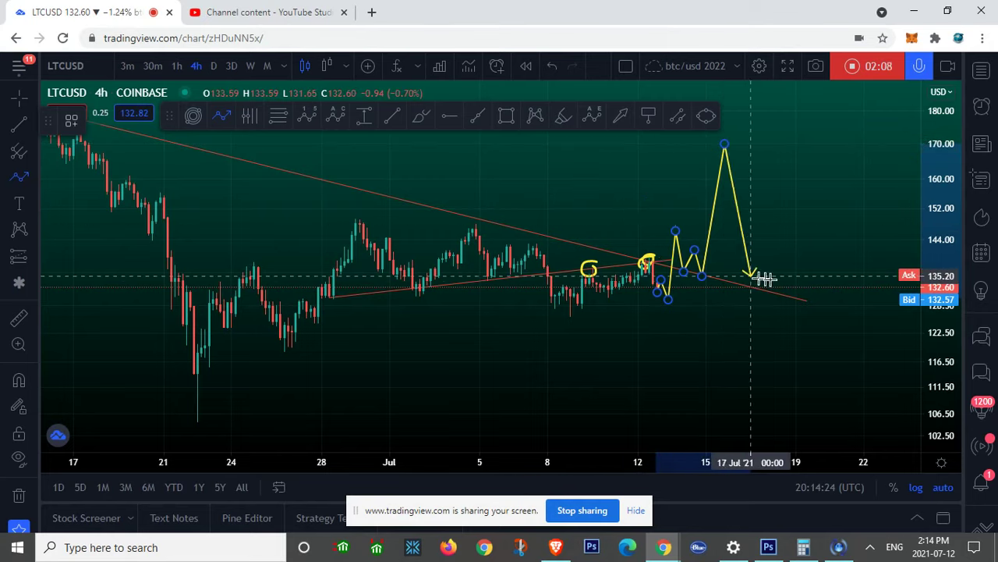
pyautogui.press('Escape')
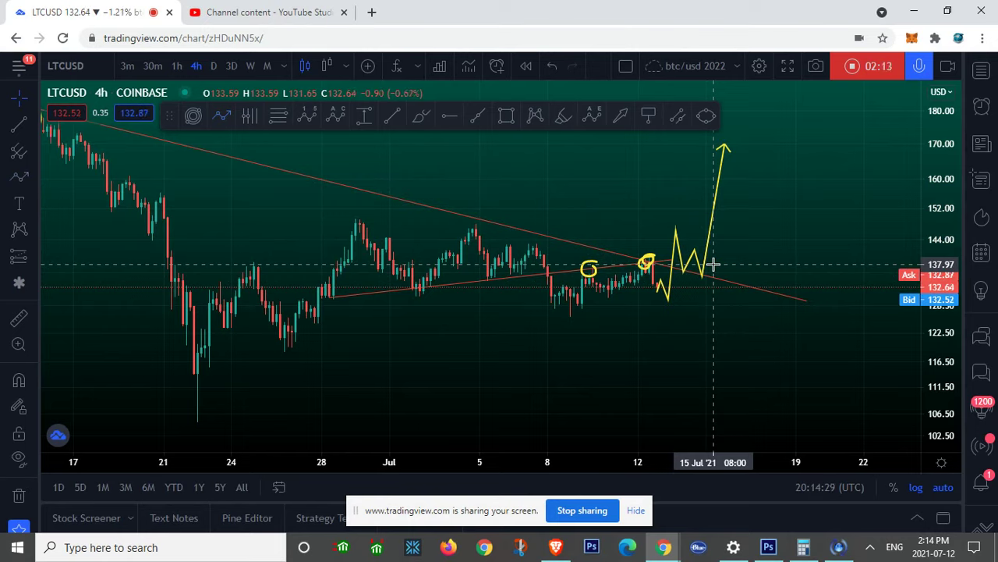
# Step: Try circling the retest area and sketching a freehand rise to about 175 with the brush, and undo both strokes
pyautogui.click(710, 265)
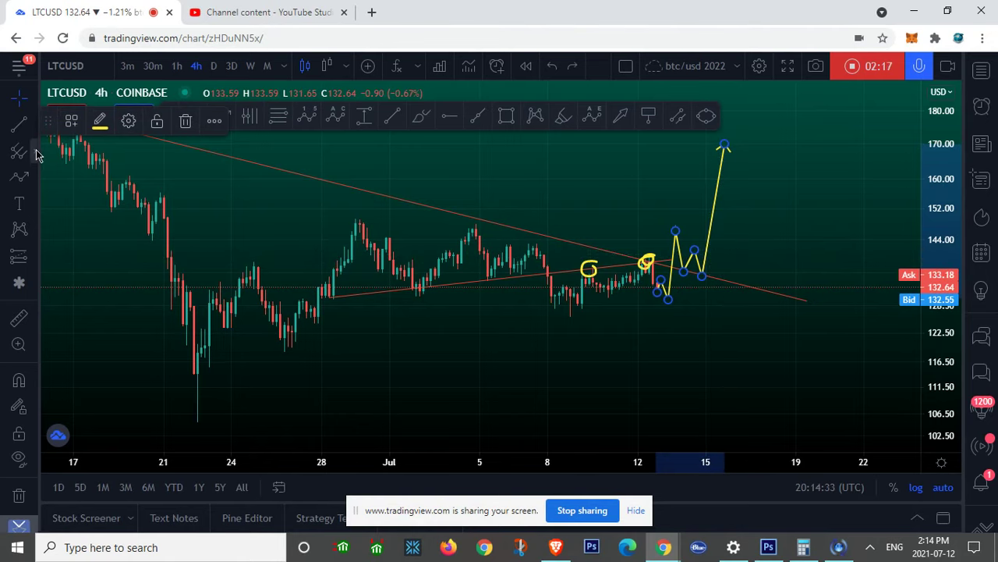
pyautogui.click(33, 125)
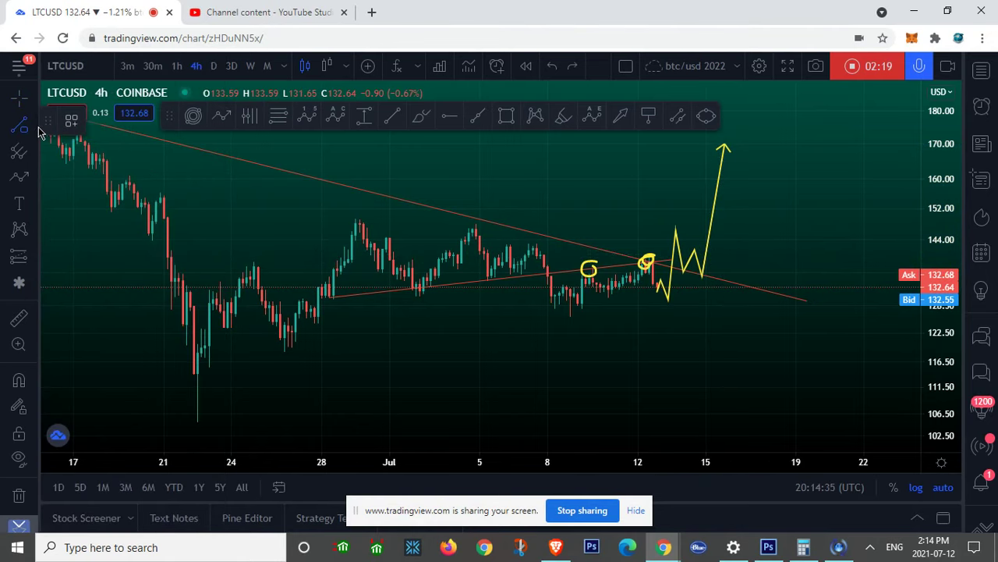
pyautogui.moveTo(685, 258)
pyautogui.mouseDown()
pyautogui.moveTo(660, 270)
pyautogui.moveTo(694, 255)
pyautogui.mouseUp()
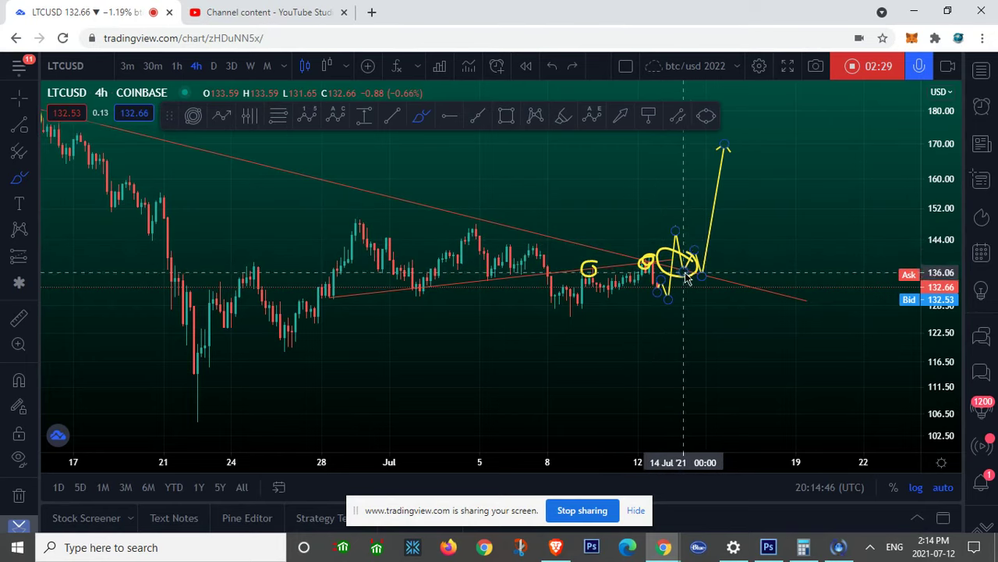
pyautogui.moveTo(680, 273)
pyautogui.mouseDown()
pyautogui.moveTo(705, 212)
pyautogui.moveTo(746, 179)
pyautogui.moveTo(785, 126)
pyautogui.mouseUp()
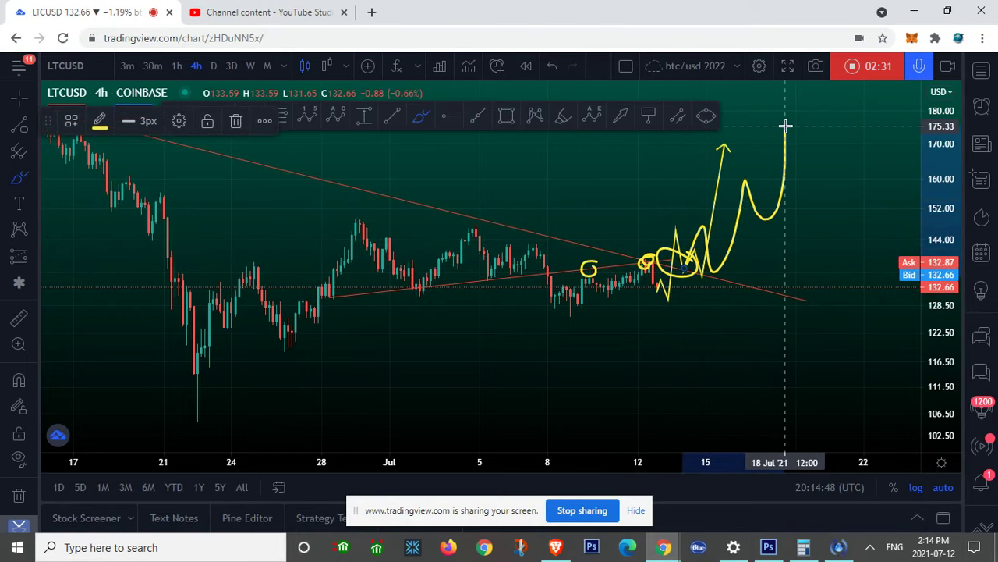
pyautogui.hotkey('ctrl', 'z')
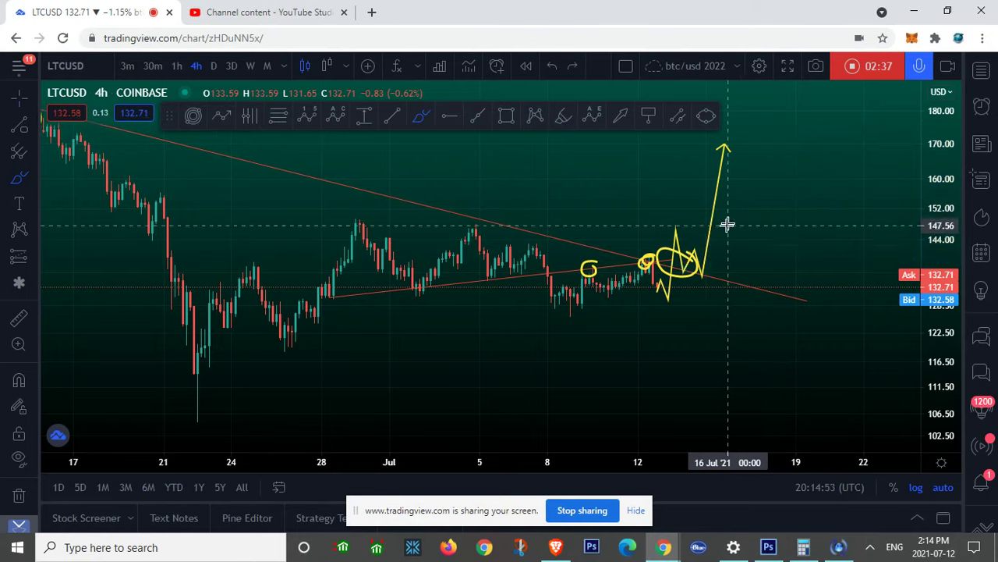
pyautogui.hotkey('ctrl', 'z')
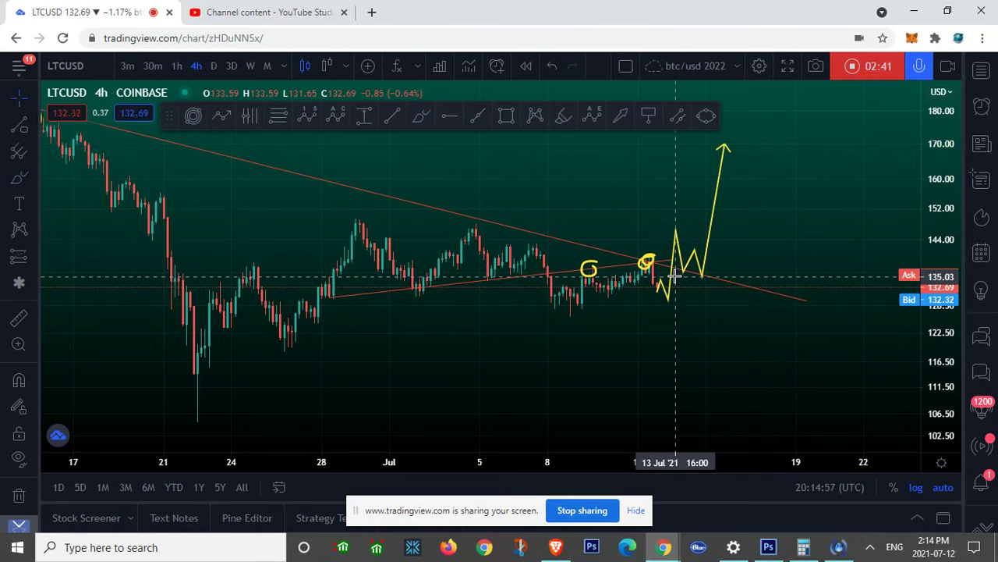
# Step: Shift the yellow zigzag path slightly forward in time so it starts just after the latest candle
pyautogui.moveTo(674, 274); pyautogui.dragTo(679, 272)
pyautogui.click(687, 286)
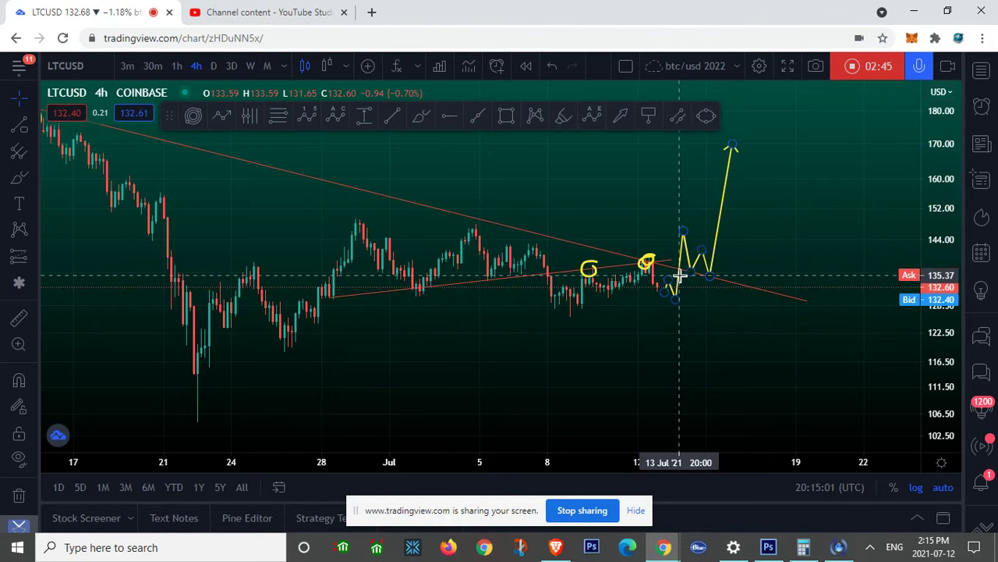
pyautogui.moveTo(680, 276); pyautogui.dragTo(674, 277)
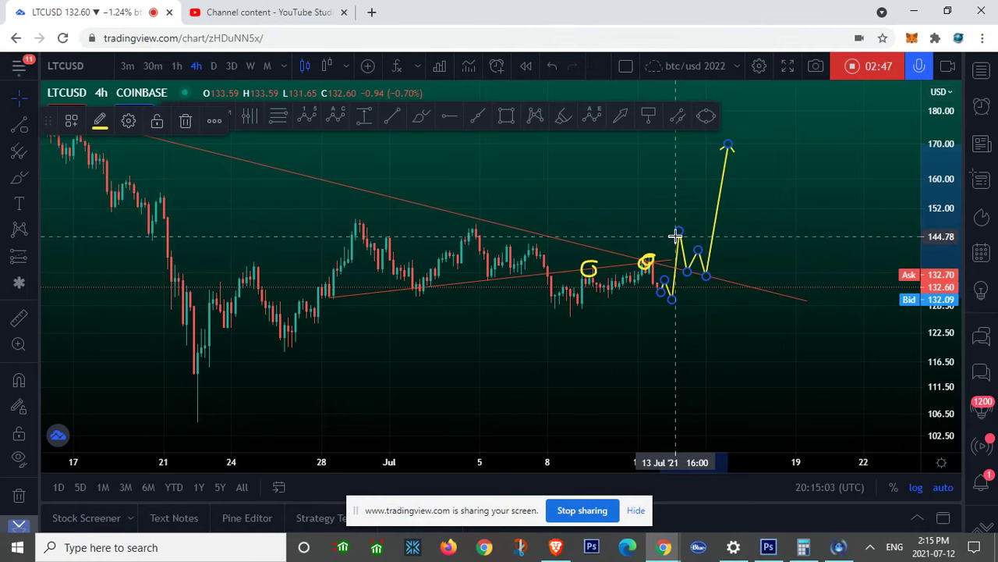
# Step: Reshape the path's points to zigzag beneath the descending trend line and end in a drop to about 115 on 16 July
pyautogui.moveTo(678, 233); pyautogui.dragTo(687, 299)
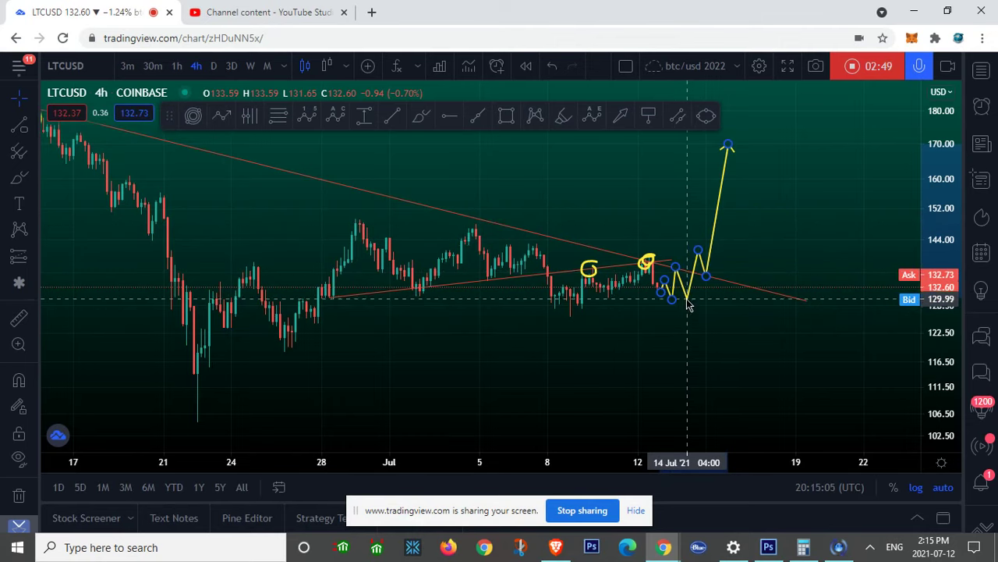
pyautogui.moveTo(697, 251); pyautogui.dragTo(698, 276)
pyautogui.moveTo(730, 145); pyautogui.dragTo(731, 362)
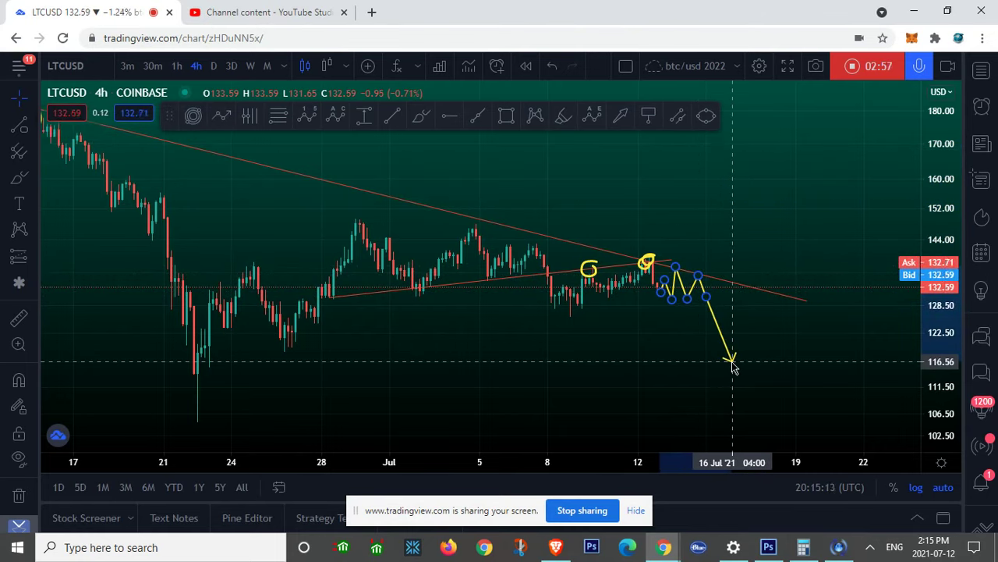
pyautogui.moveTo(733, 361); pyautogui.dragTo(733, 370)
pyautogui.click(657, 338)
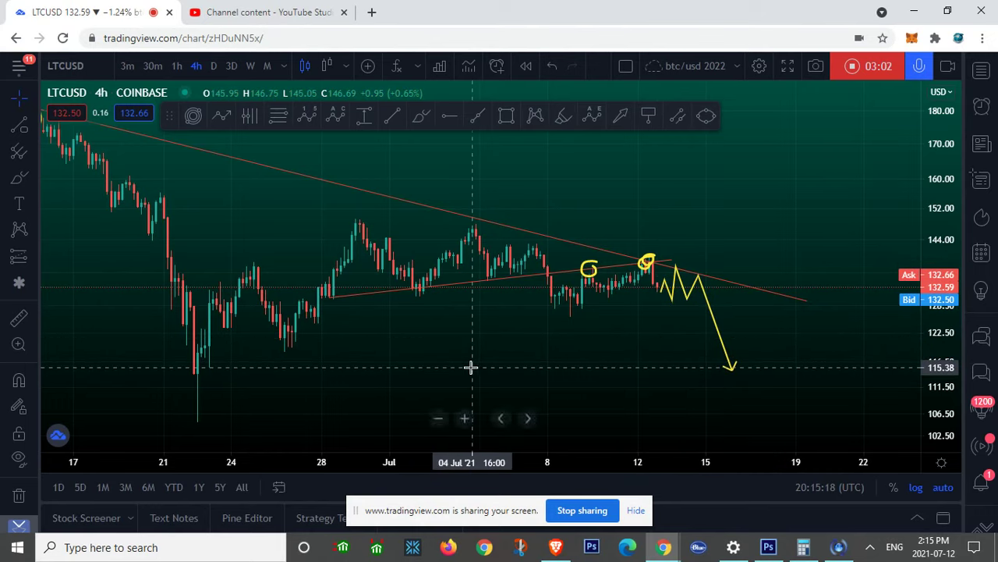
# Step: Draw a Fibonacci retracement from 118.95 on 1 July up to 150.01 on 19 July
pyautogui.hotkey('alt', 'f')
pyautogui.click(401, 349)
pyautogui.moveTo(798, 193); pyautogui.dragTo(803, 216)
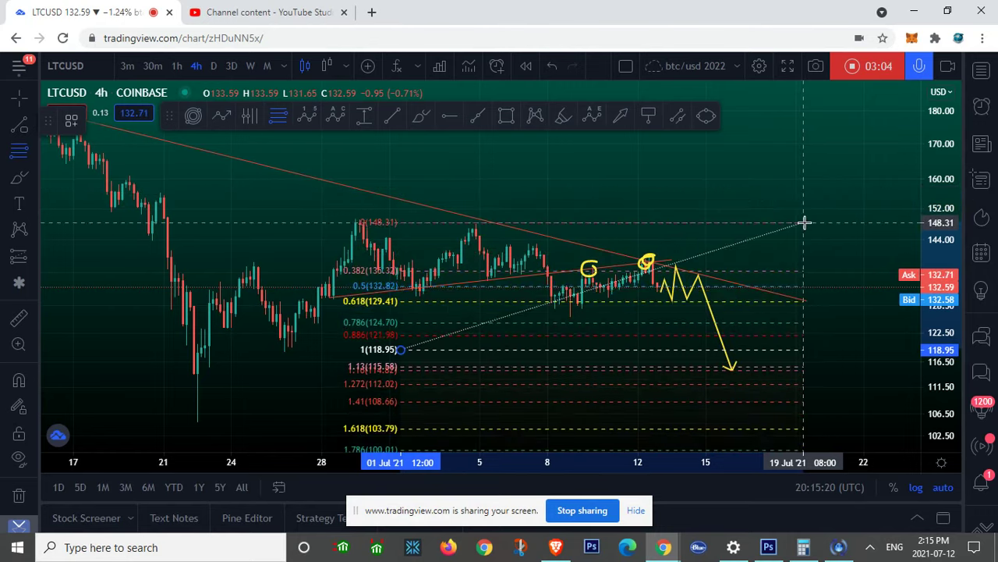
# Step: Add a second Fibonacci retracement from 130.65 on 2 July up to 147.75 on 18 July
pyautogui.hotkey('alt', 'f')
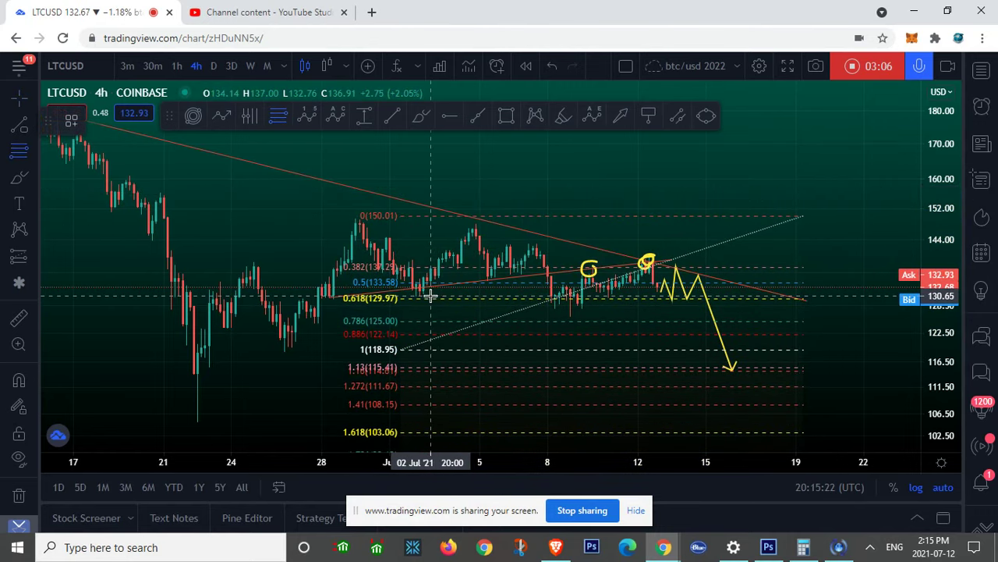
pyautogui.moveTo(430, 296); pyautogui.dragTo(780, 224)
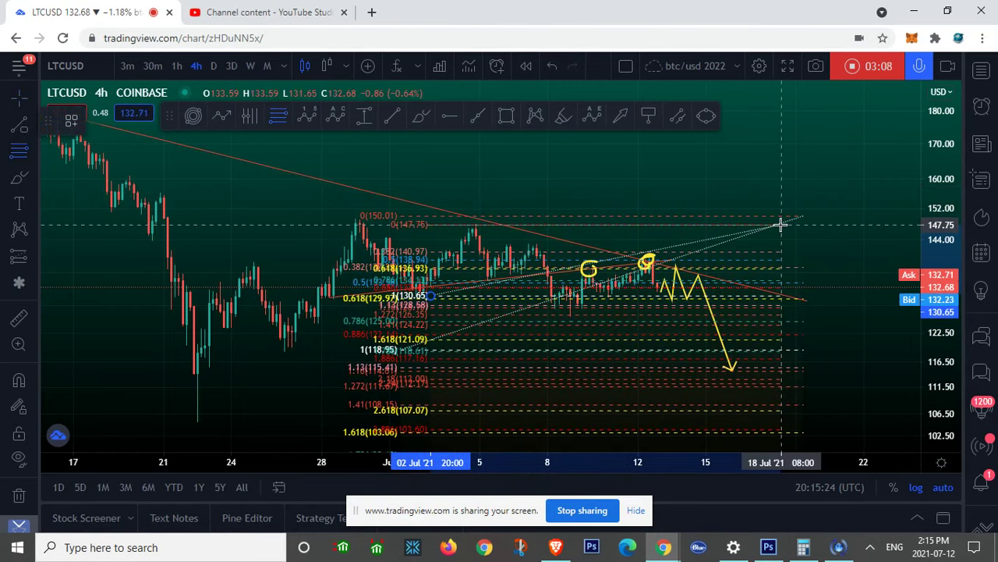
pyautogui.click(781, 225)
# Step: Move the lower anchor of the Fibonacci retracement that tops out at 150.01 back to 121.08 on 28 June
pyautogui.click(368, 325)
pyautogui.click(396, 352)
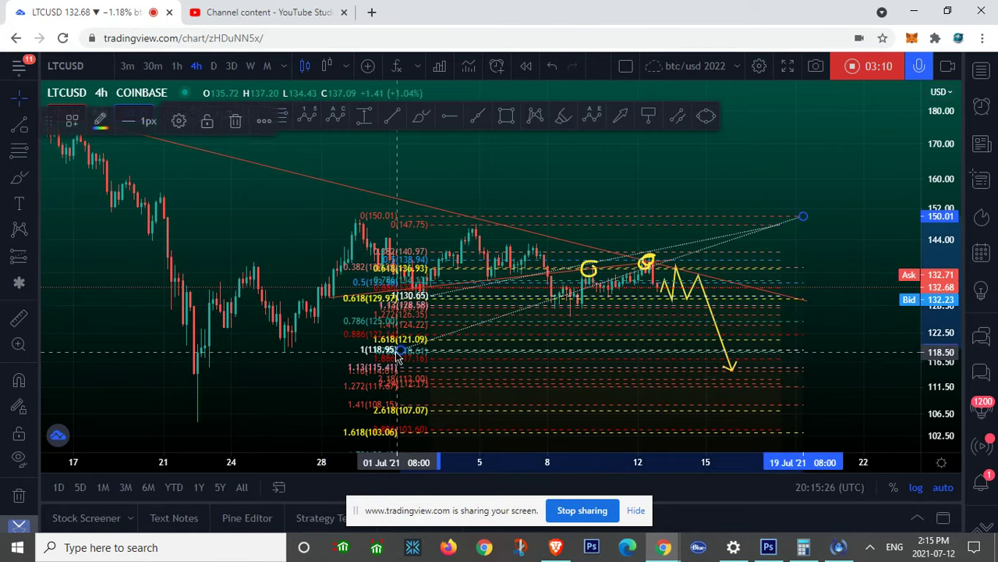
pyautogui.moveTo(398, 351); pyautogui.dragTo(349, 342)
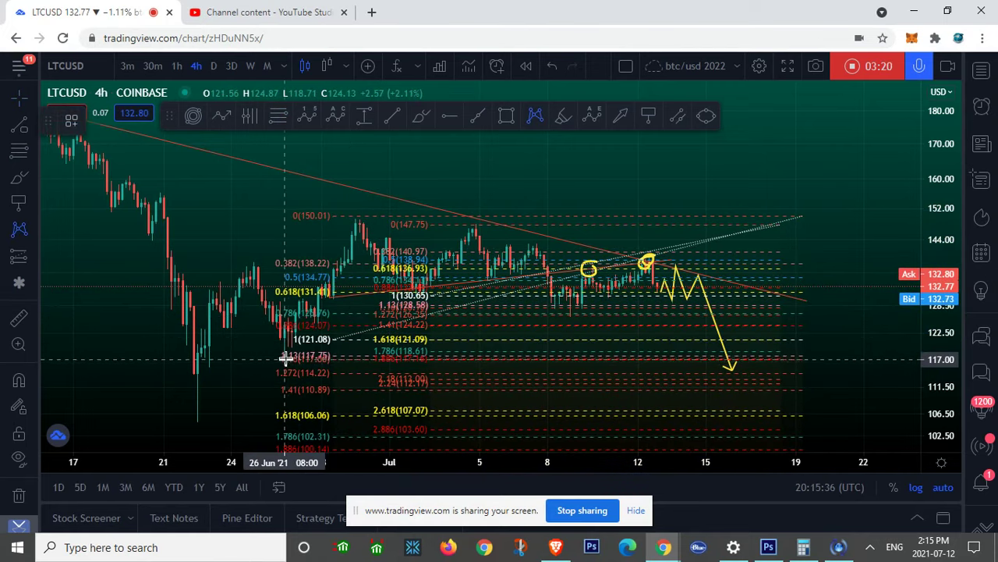
# Step: Draw an XABCD pattern with X at 117.45, A at 150.20, B at 130.98, C at 147.75 and D at 106.25 on 16 July
pyautogui.click(285, 355)
pyautogui.click(373, 204)
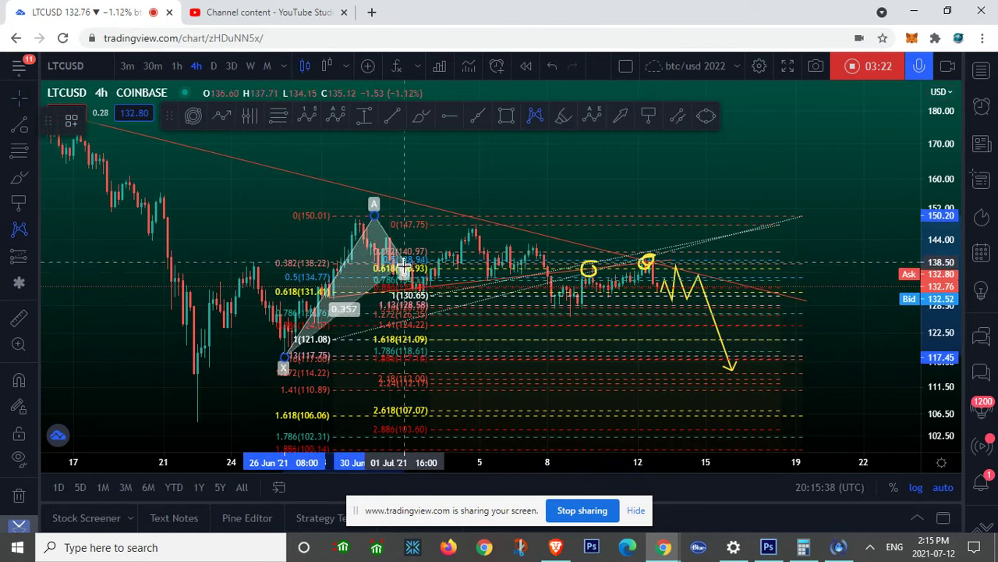
pyautogui.click(421, 295)
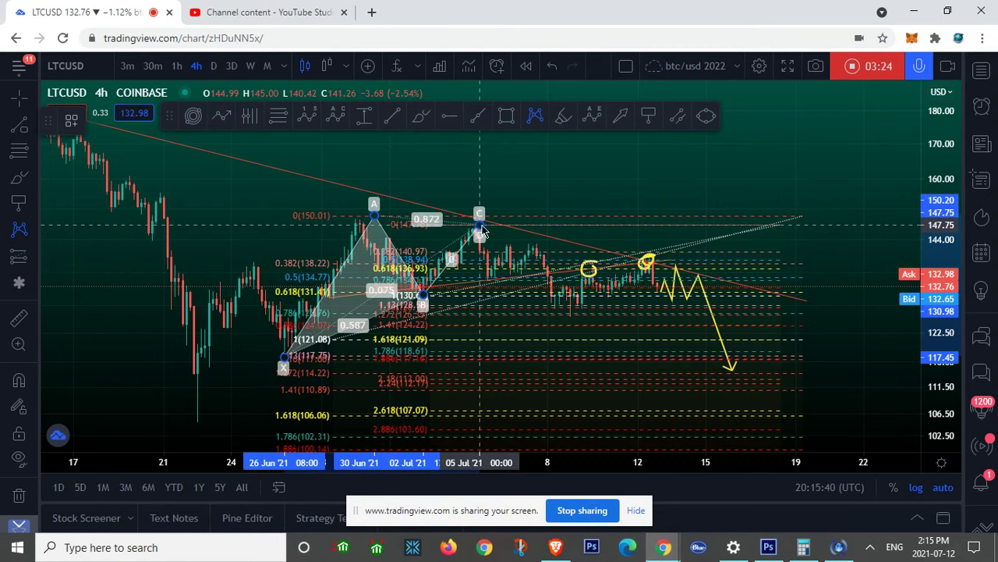
pyautogui.click(479, 225)
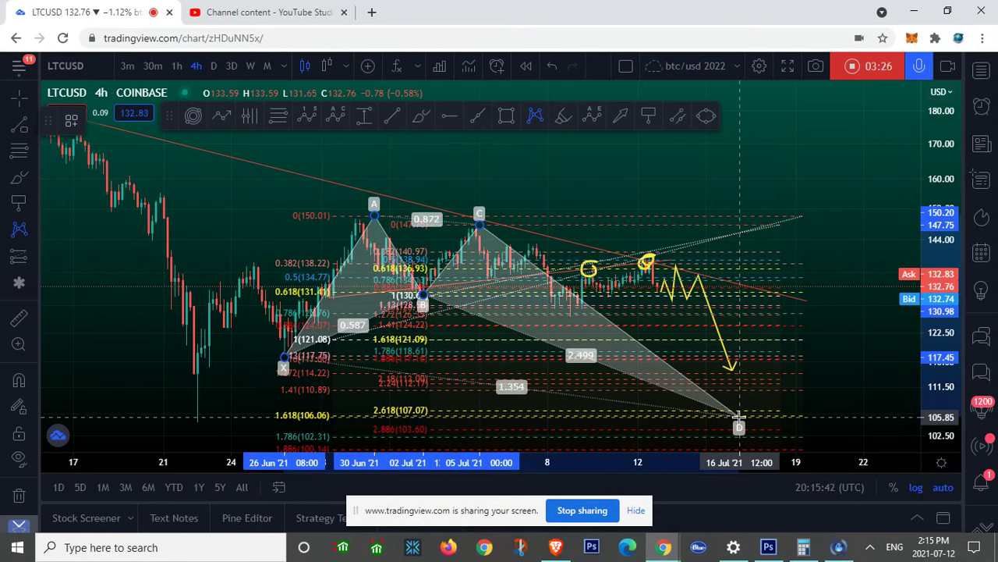
pyautogui.click(743, 419)
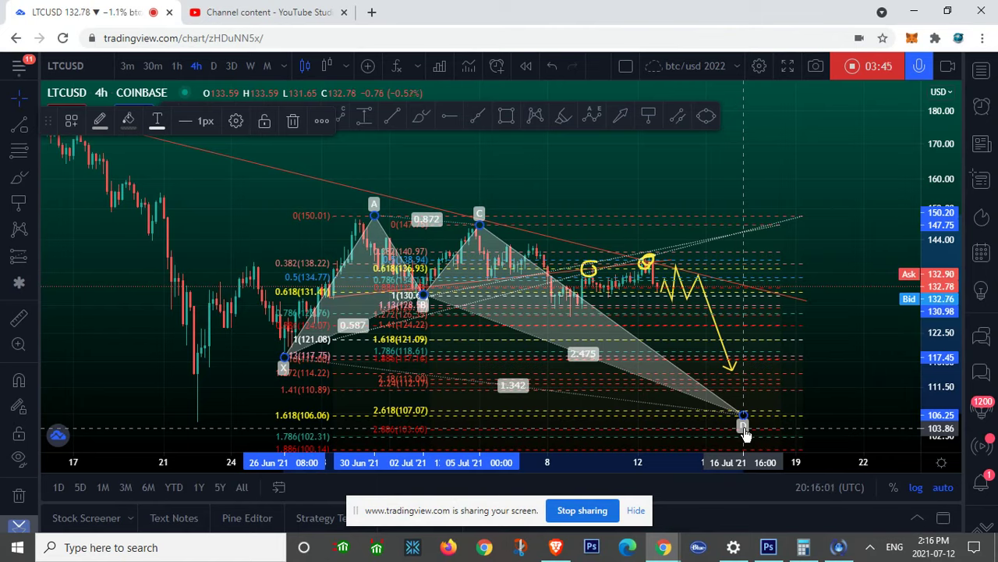
# Step: Replace the earlier Fibonacci retracements with ones from 130.48 up to 147.75 and from 134.17 up to about 143
pyautogui.click(557, 318)
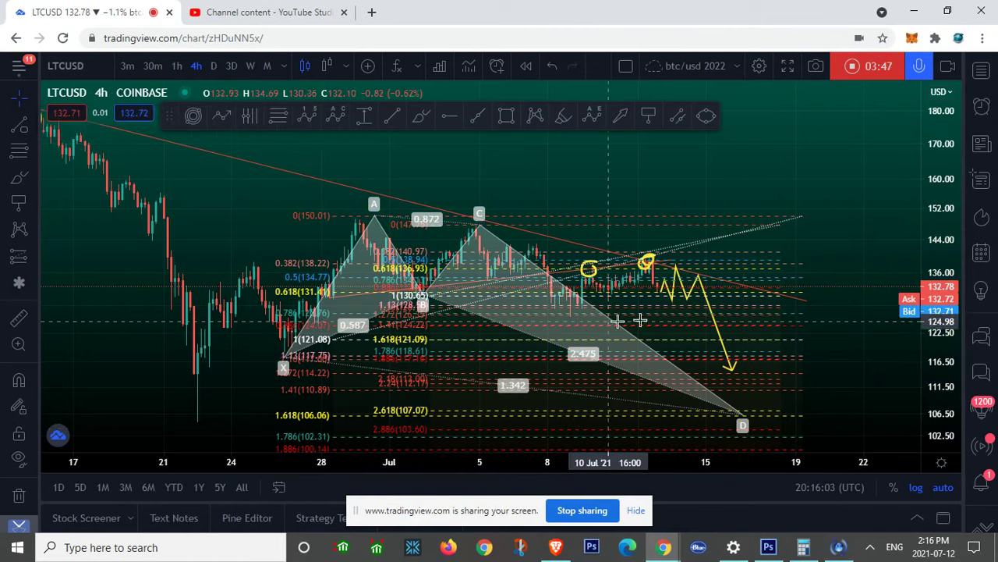
pyautogui.click(657, 310)
pyautogui.press('Delete')
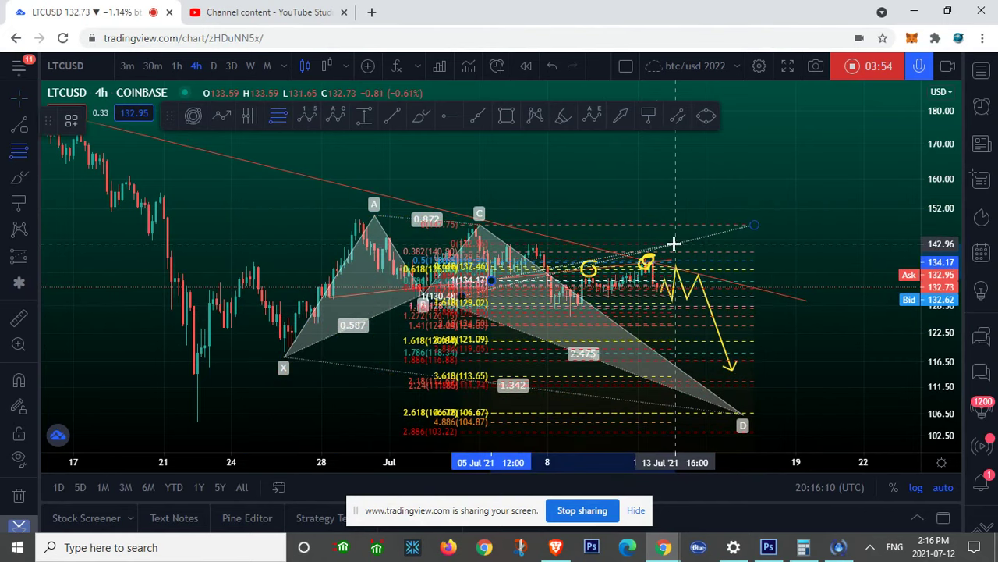
pyautogui.click(736, 242)
pyautogui.click(398, 250)
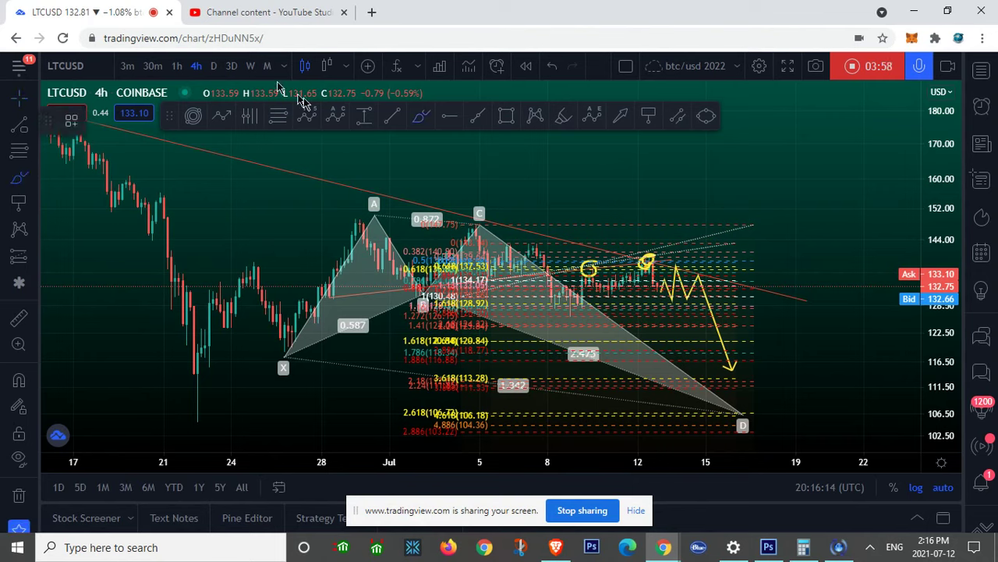
# Step: Draw a smaller XABCD pattern with X at 130.98, A at 146.44, B at 134.69, C at 143.68 and D at 120.77 on 14 July
pyautogui.click(535, 116)
pyautogui.click(422, 295)
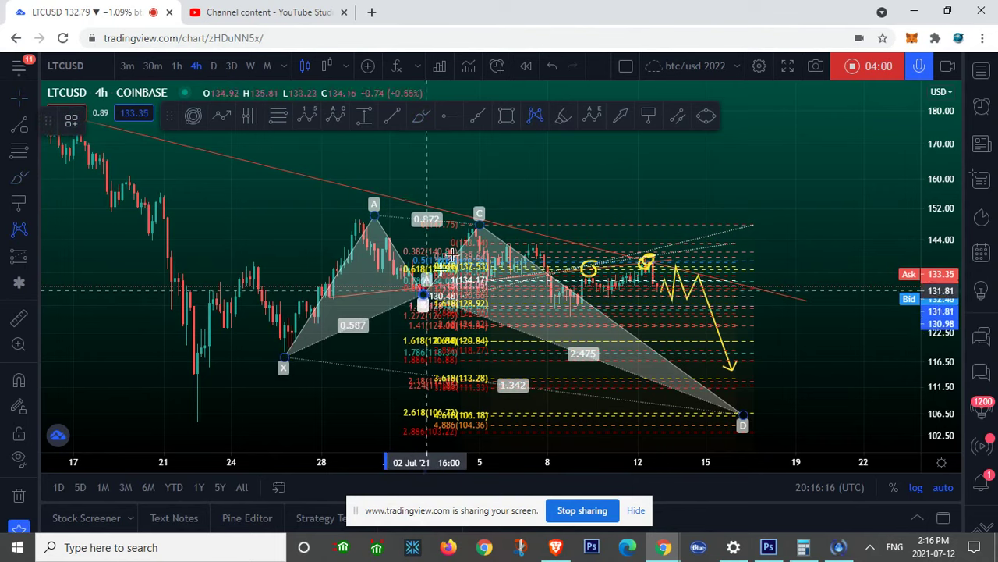
pyautogui.click(473, 227)
pyautogui.click(501, 278)
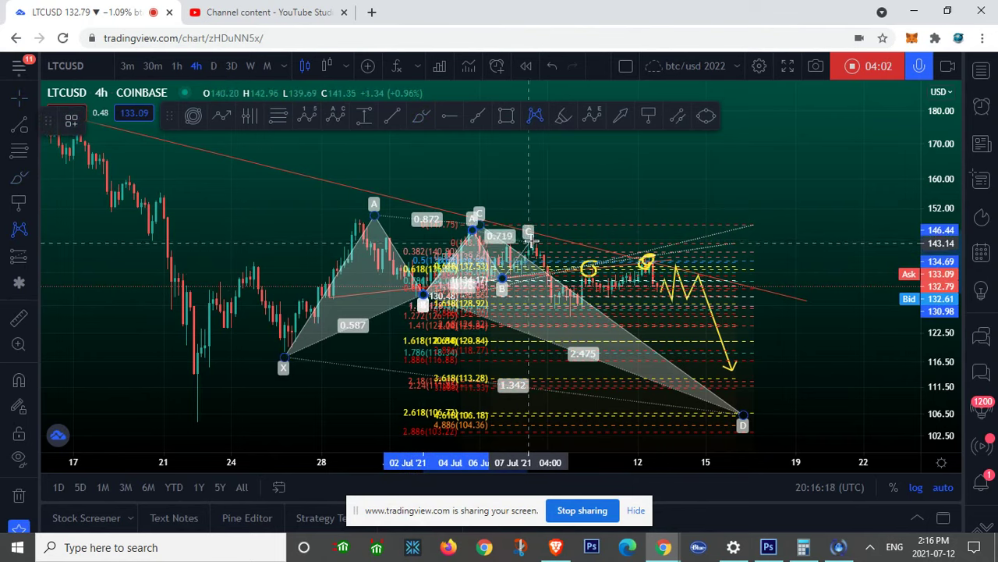
pyautogui.click(532, 239)
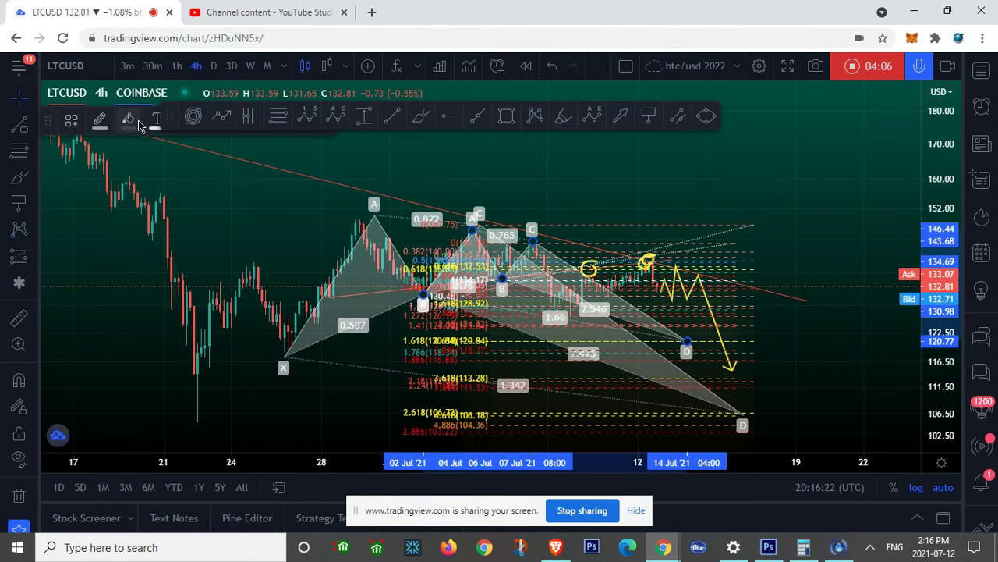
pyautogui.click(687, 341)
# Step: Circle the D points of both patterns with the yellow brush and add a 120.62 price label at the smaller pattern's D
pyautogui.click(680, 267)
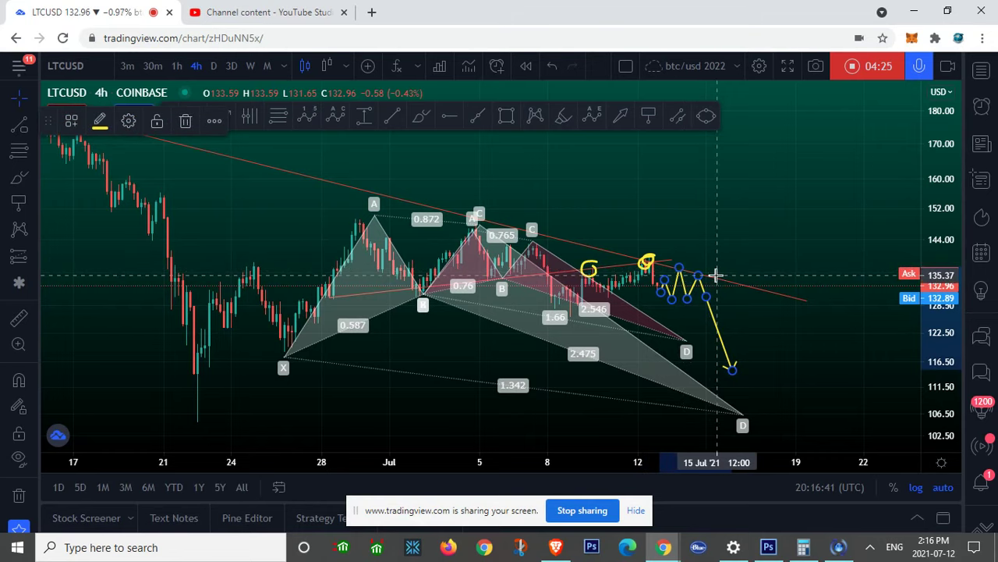
pyautogui.click(807, 301)
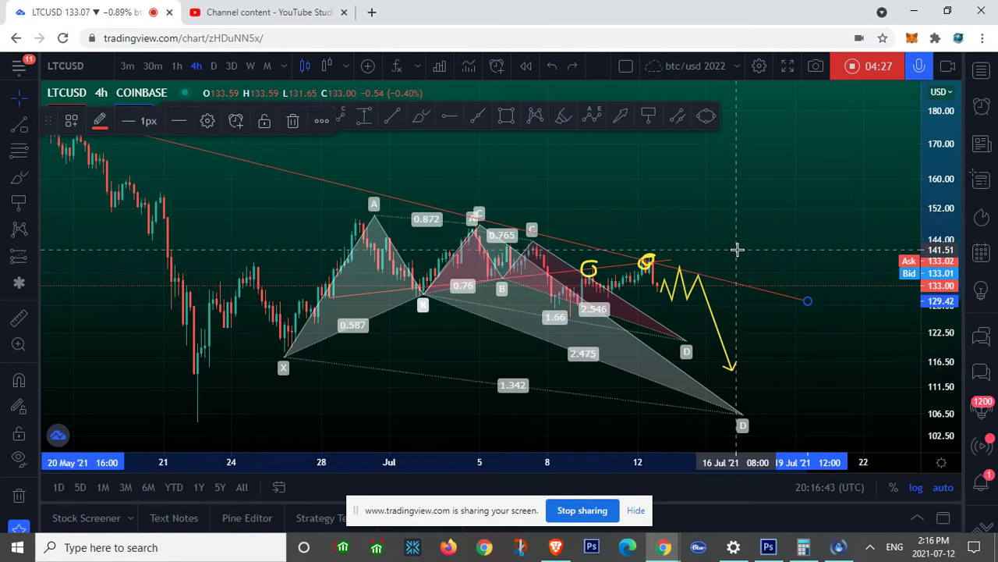
pyautogui.click(14, 178)
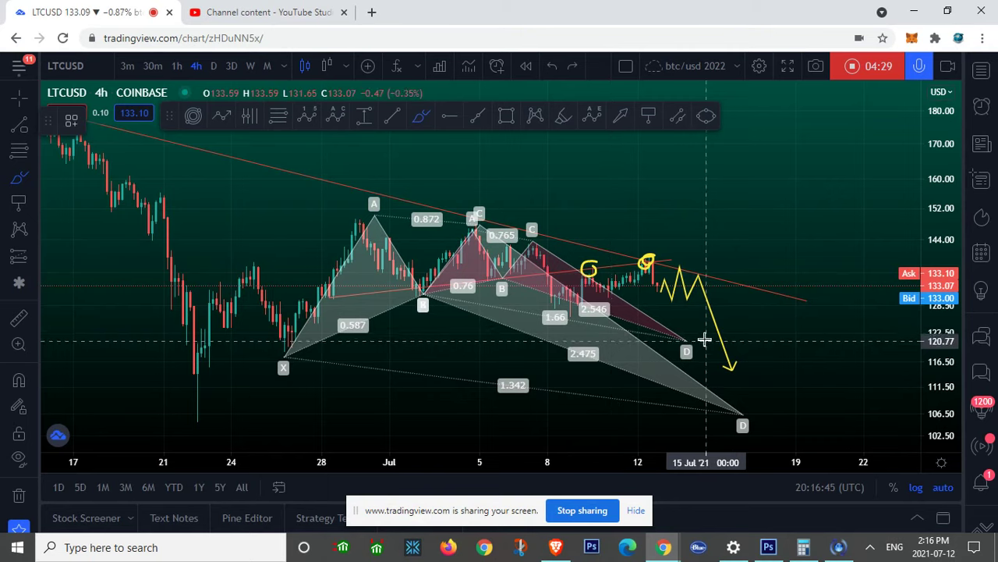
pyautogui.moveTo(701, 334)
pyautogui.mouseDown()
pyautogui.moveTo(684, 341)
pyautogui.moveTo(699, 346)
pyautogui.mouseUp()
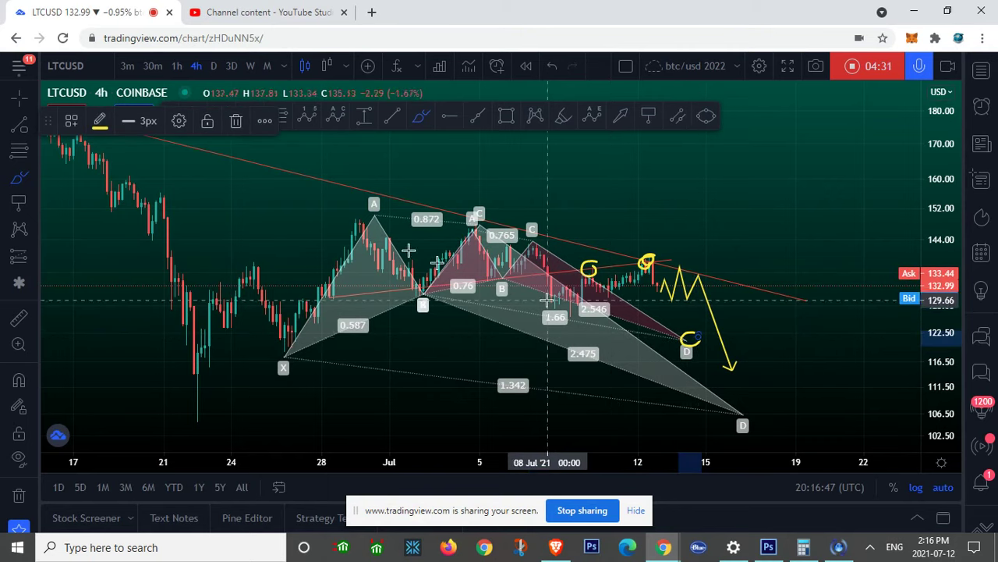
pyautogui.click(647, 118)
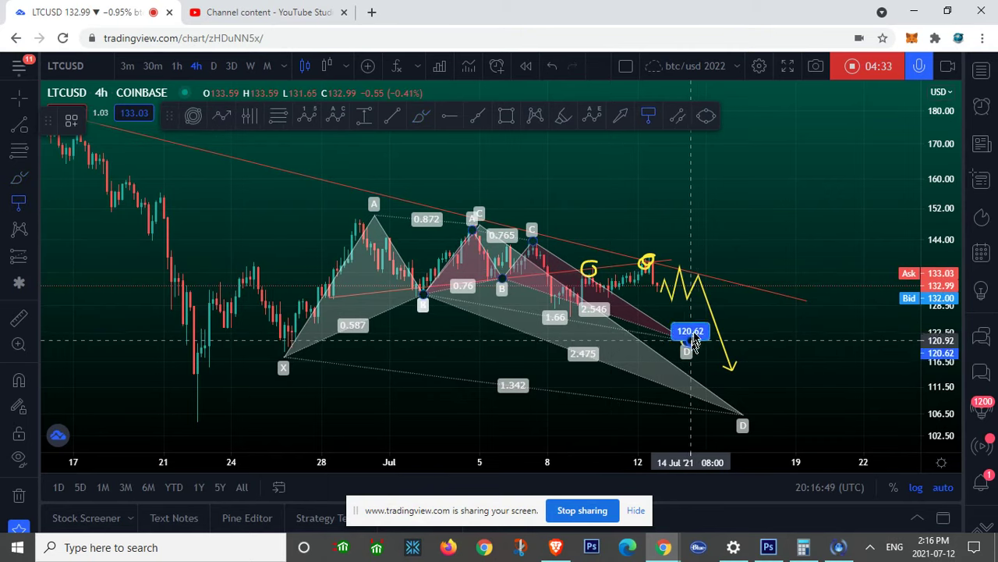
pyautogui.press('Escape')
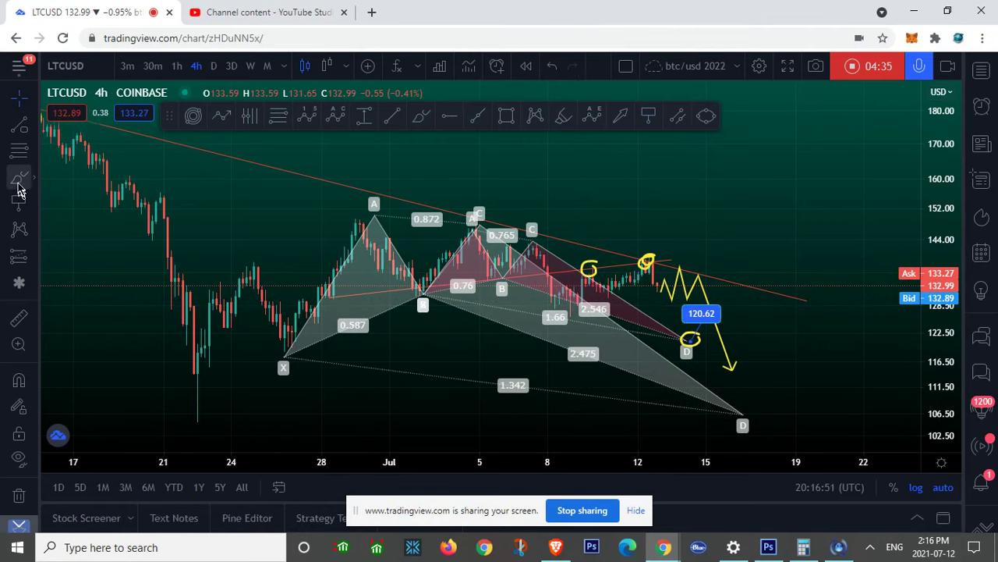
pyautogui.click(19, 184)
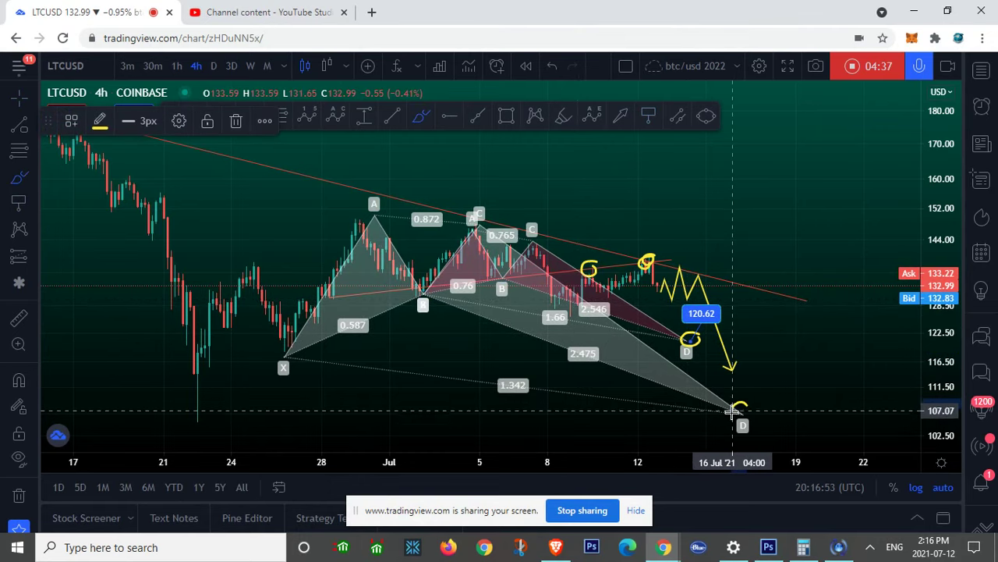
pyautogui.click(742, 424)
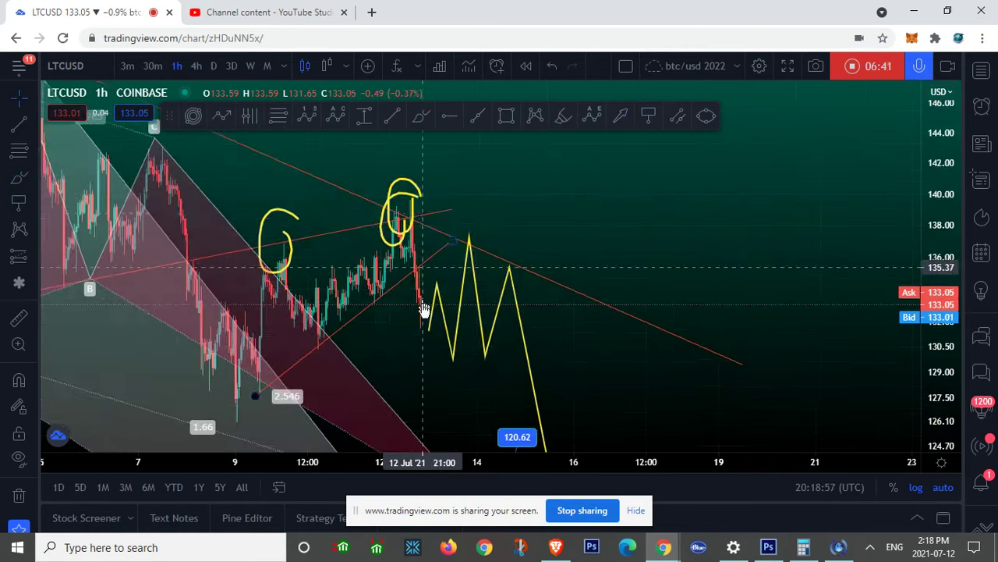
# Step: Draw a rising trend line under the recent lows from 127.71 on 9 July 13:00 to 137.91 on 13 July 08:00
pyautogui.scroll(-2, 421, 320)
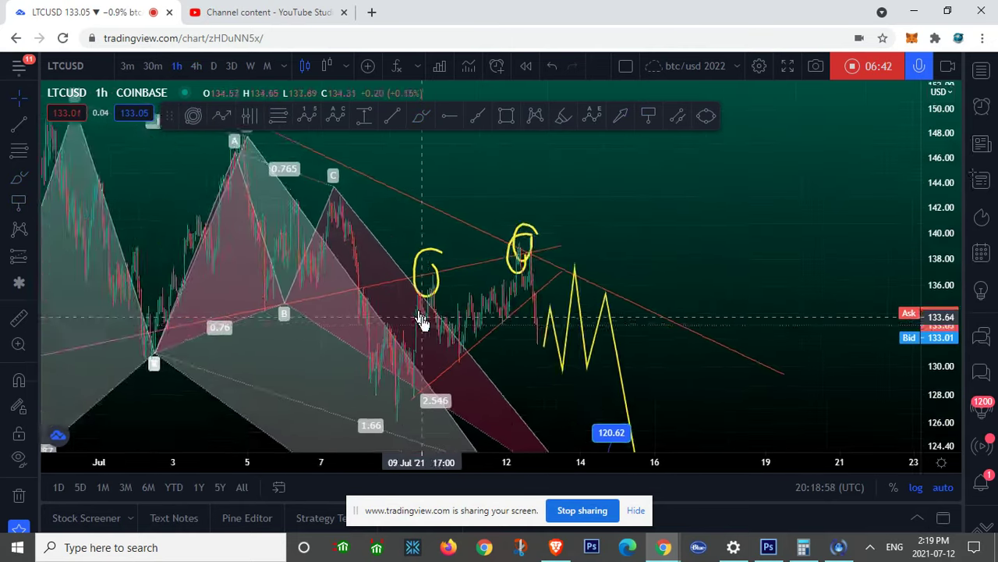
pyautogui.scroll(-2, 423, 320)
pyautogui.scroll(4, 424, 322)
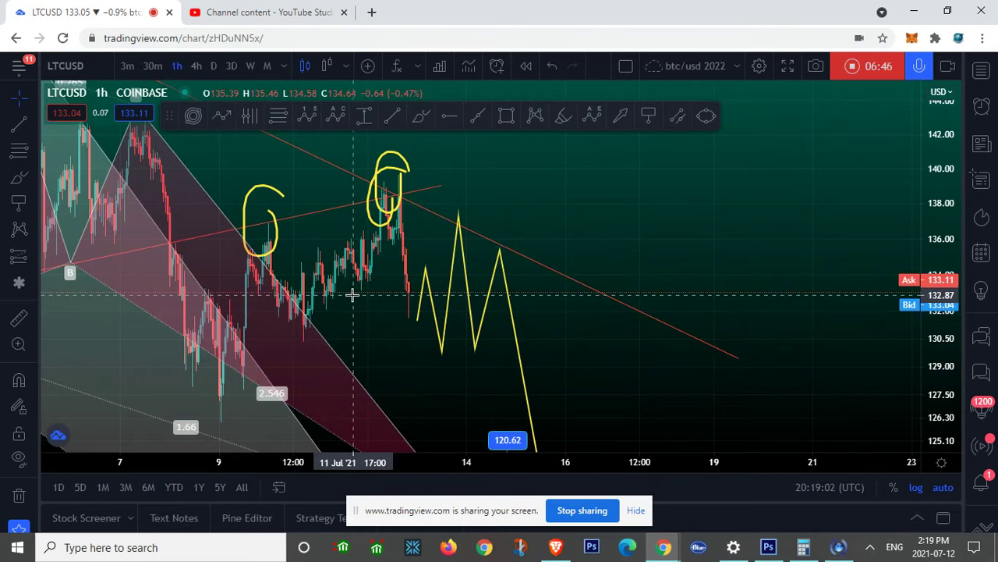
pyautogui.click(22, 127)
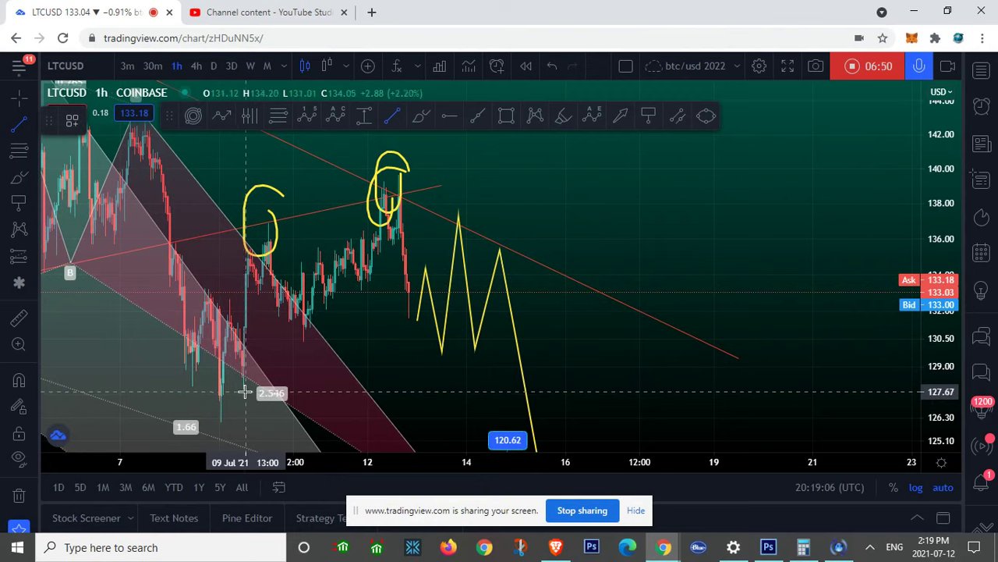
pyautogui.click(245, 391)
pyautogui.click(433, 205)
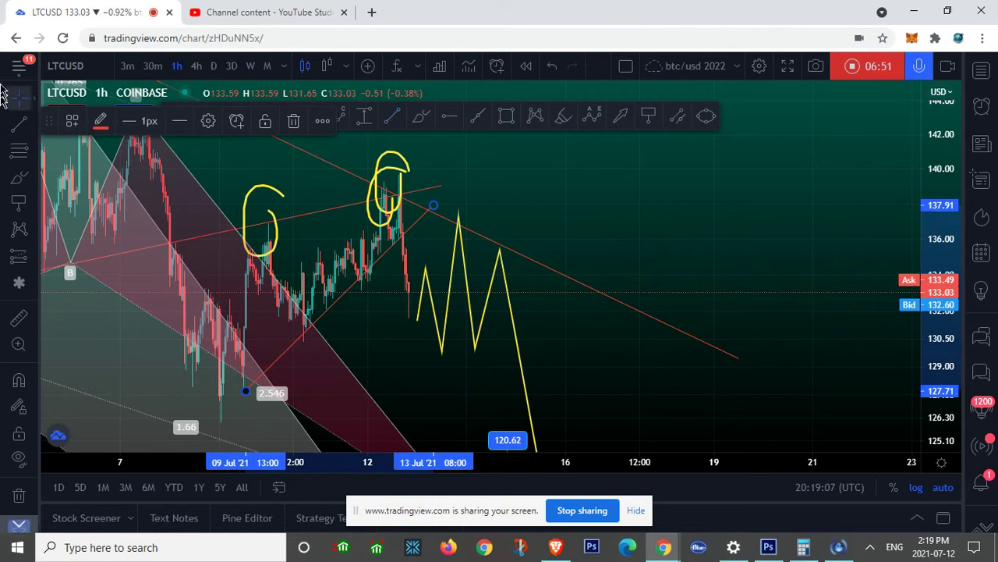
# Step: Draw a rising trend line along the recent highs from 135.43 on 9 July 12:00 to about 139.09 on 12 July 21:00
pyautogui.click(14, 123)
pyautogui.click(244, 250)
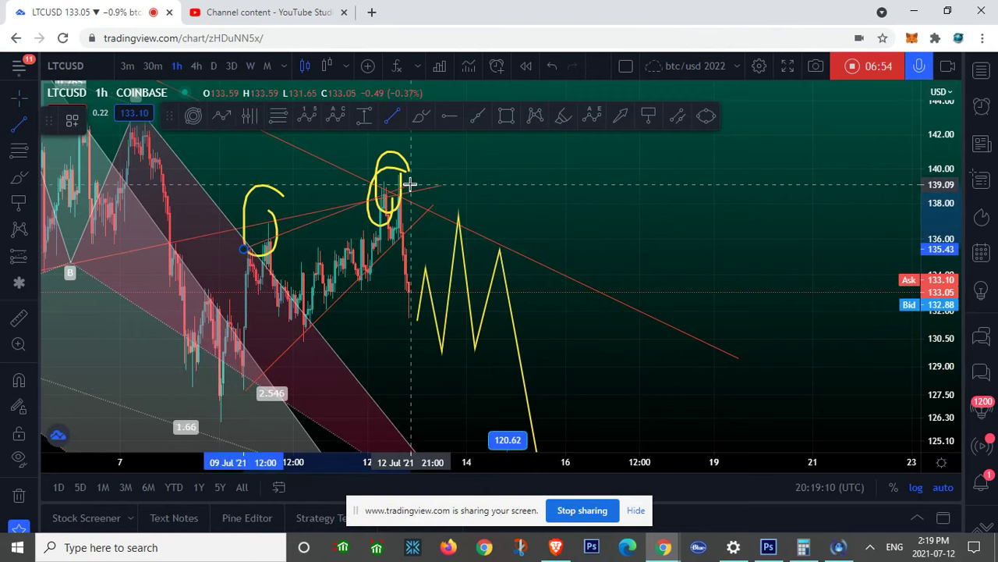
pyautogui.click(441, 186)
# Step: Brush a yellow price path rising from about 133 to a looped retest near 137 on 13 July and falling to about 127
pyautogui.click(19, 178)
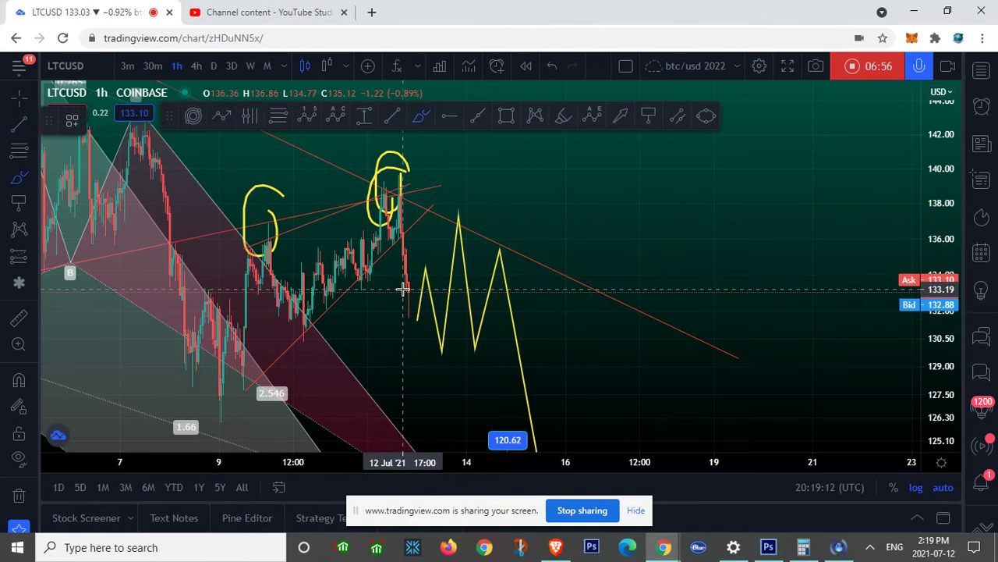
pyautogui.moveTo(402, 289); pyautogui.dragTo(426, 223)
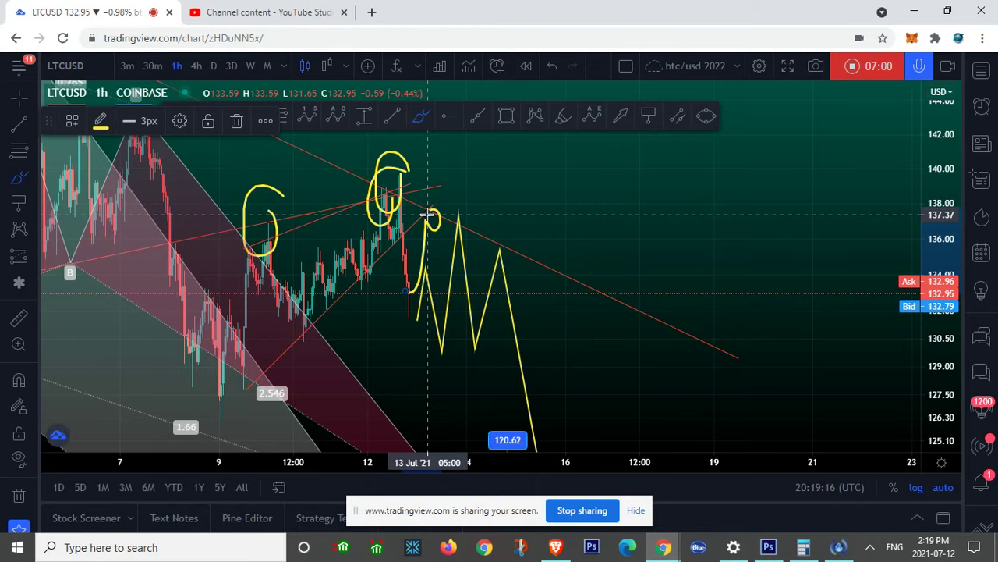
pyautogui.moveTo(429, 219); pyautogui.dragTo(475, 407)
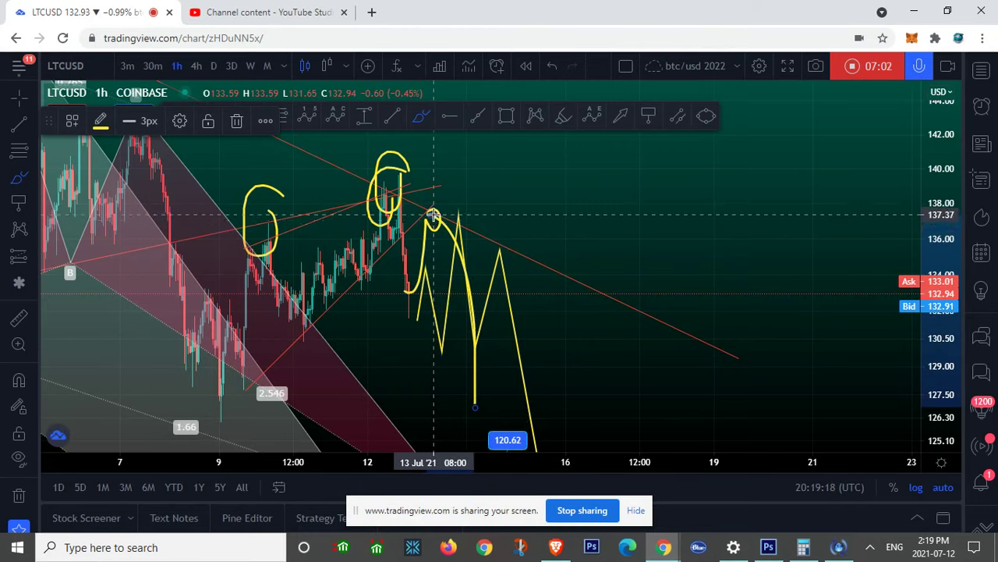